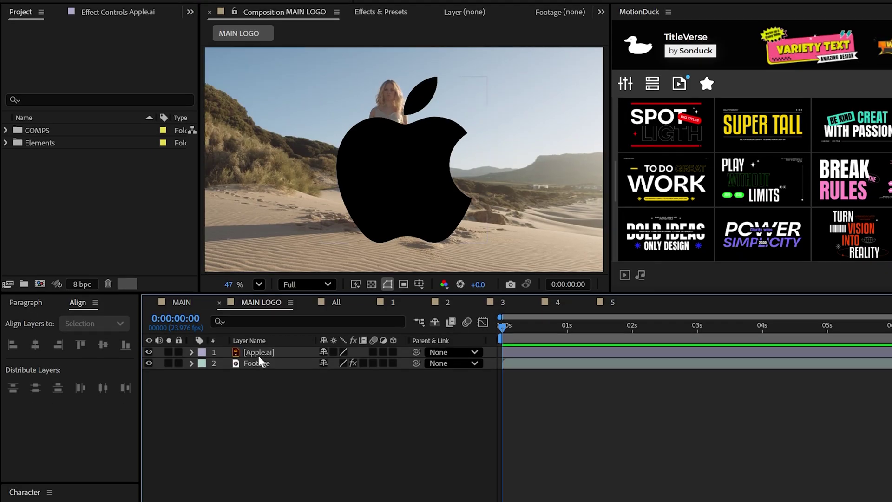
Create an editable shape layer from the Apple.ai vector layer in the MAIN LOGO composition.
{"action": "right_click", "coordinate": [260, 391]}
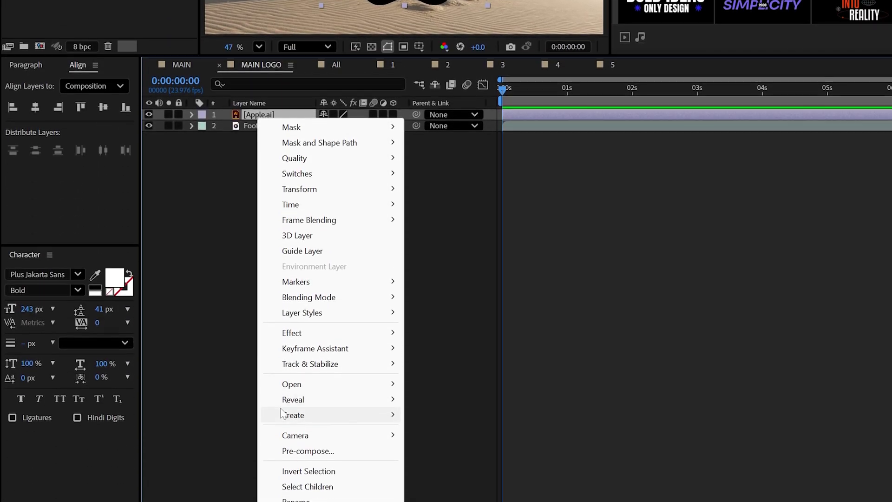
{"action": "mouse_move", "coordinate": [283, 410]}
{"action": "left_click", "coordinate": [460, 457]}
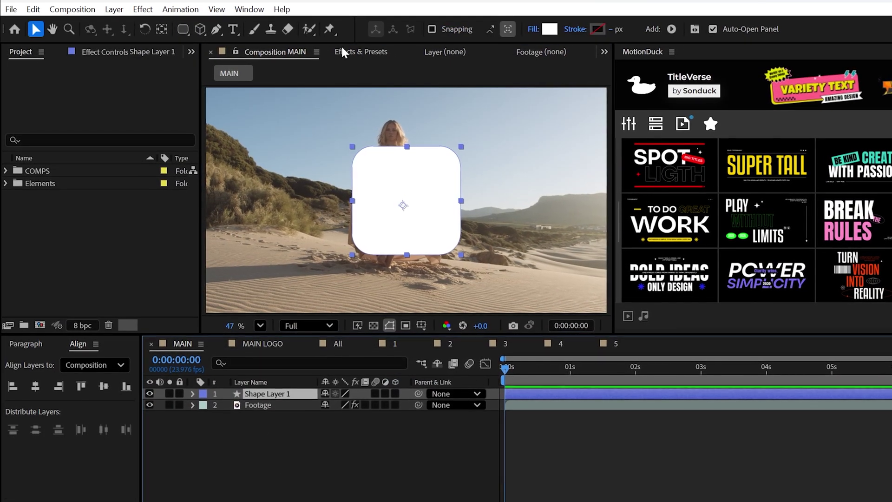
Find the Fast Box Blur effect and apply it to Shape Layer 1 in the MAIN composition.
{"action": "left_click", "coordinate": [344, 52]}
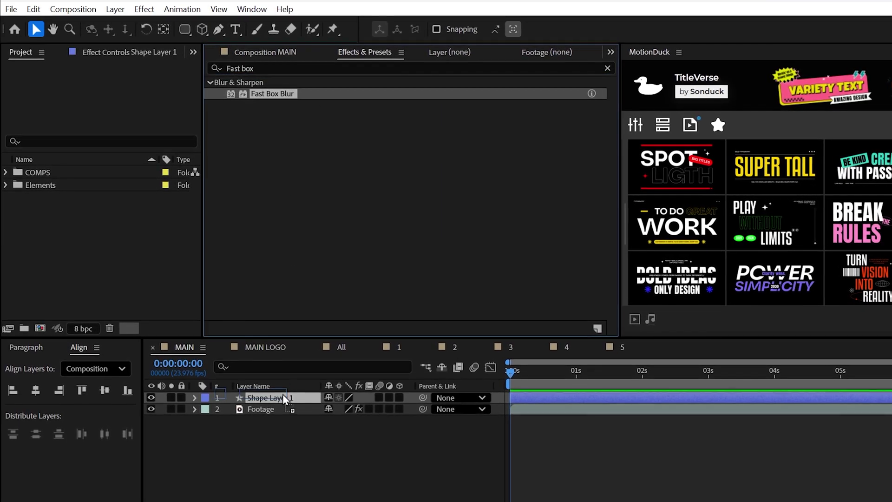
{"action": "left_click_drag", "start_coordinate": [283, 400], "coordinate": [283, 399]}
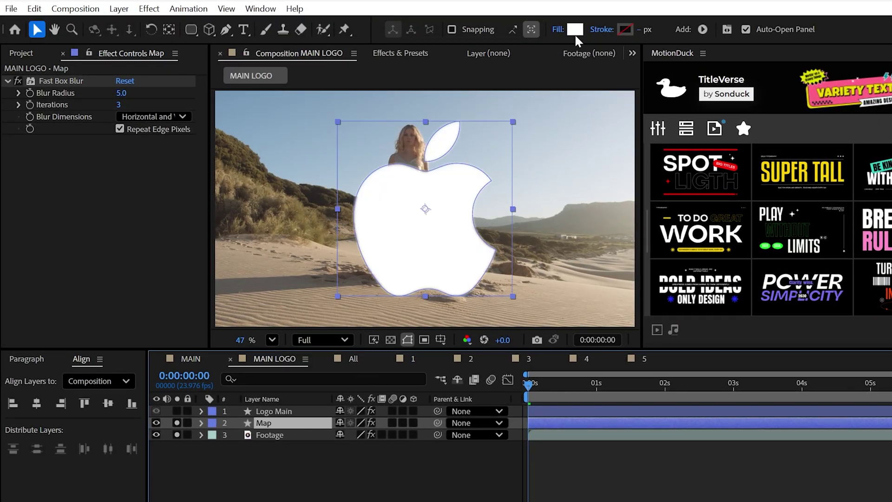
Change the Map logo shape from a fill to a stroke and adjust its blur radius.
{"action": "left_click", "coordinate": [559, 30]}
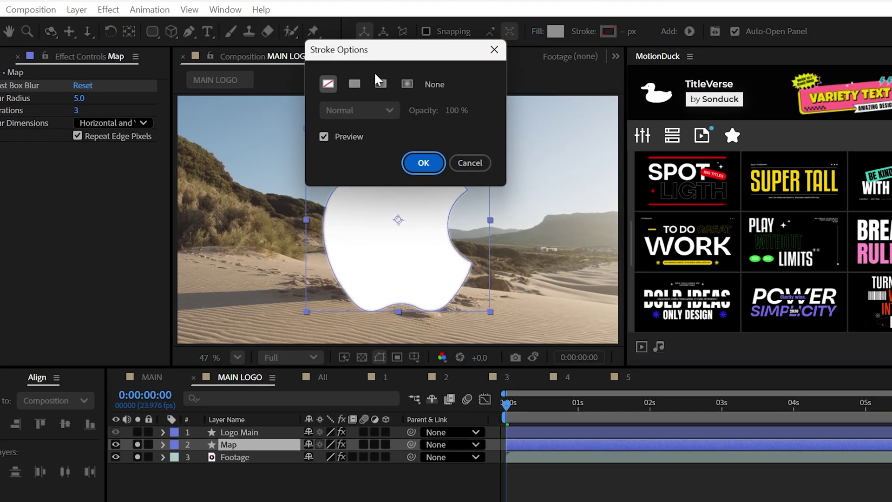
{"action": "left_click", "coordinate": [422, 162]}
{"action": "left_click", "coordinate": [627, 31]}
{"action": "type", "text": "2"}
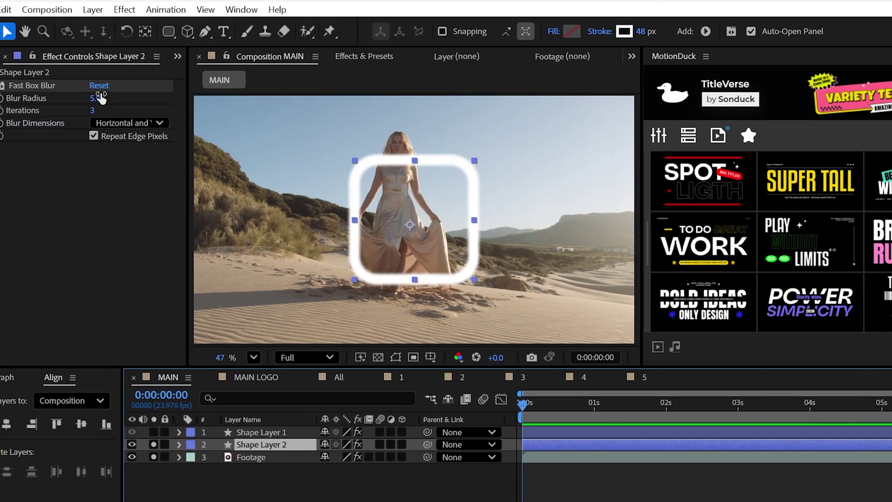
{"action": "left_click_drag", "start_coordinate": [96, 94], "coordinate": [95, 97]}
Hide Shape Layer 2 in the MAIN composition and rename it Map.
{"action": "left_click", "coordinate": [160, 428]}
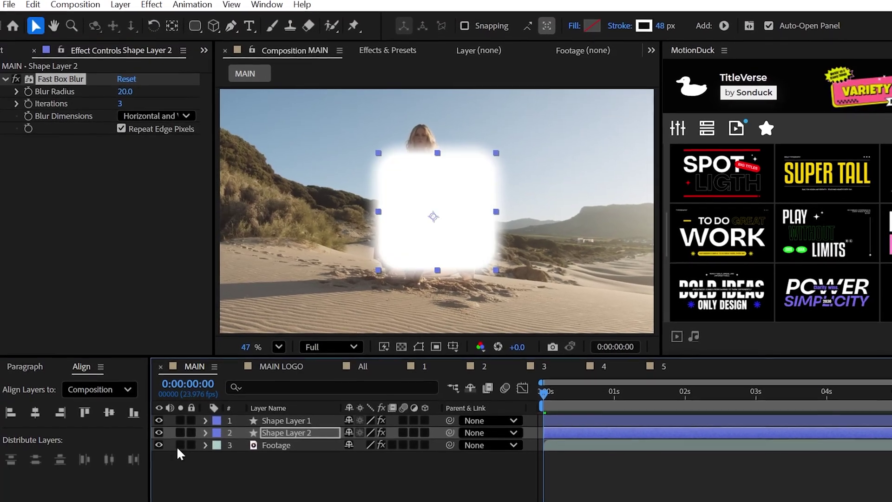
{"action": "left_click", "coordinate": [158, 429]}
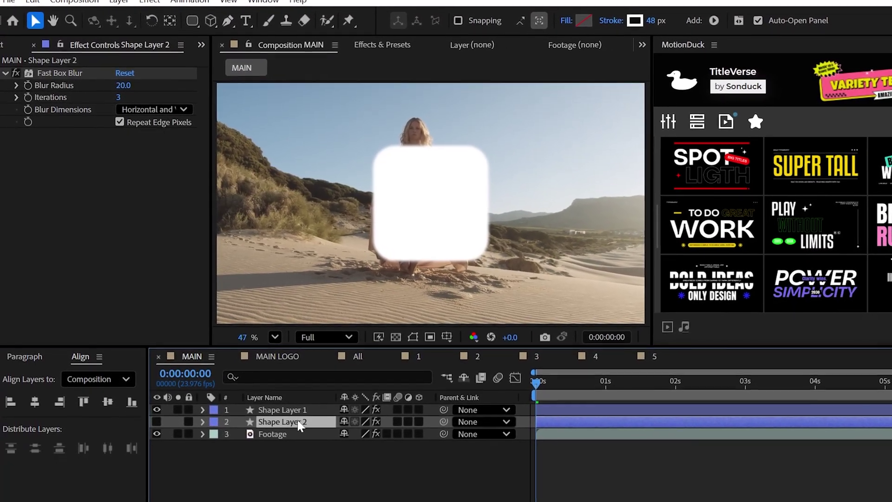
{"action": "key", "text": "Return"}
{"action": "type", "text": "Map"}
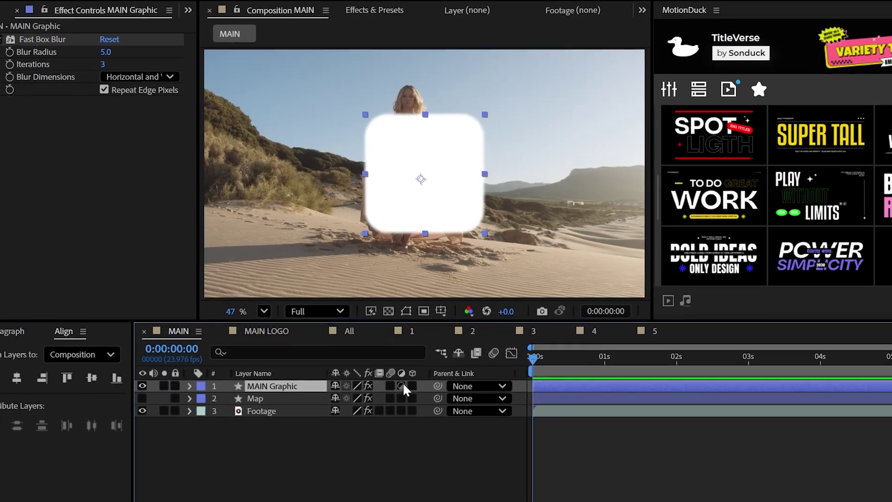
Turn MAIN Graphic into an adjustment layer and apply the Displacement Map effect to it.
{"action": "left_click", "coordinate": [401, 396]}
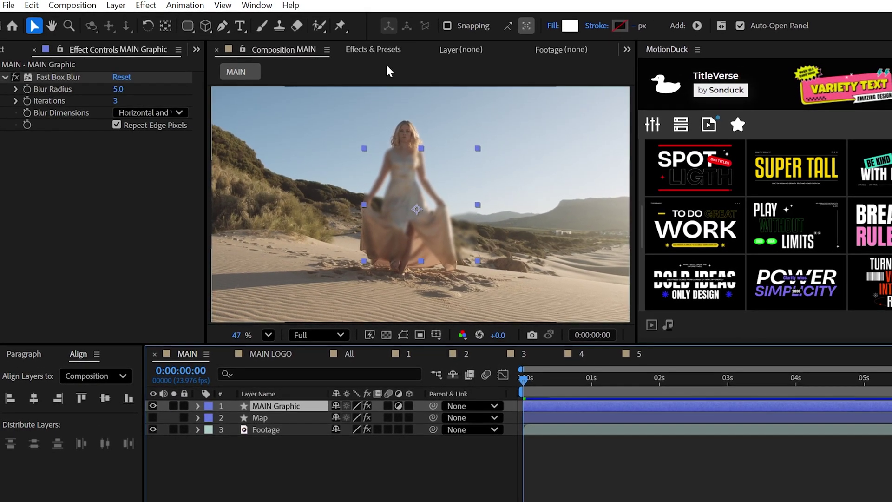
{"action": "left_click", "coordinate": [373, 50]}
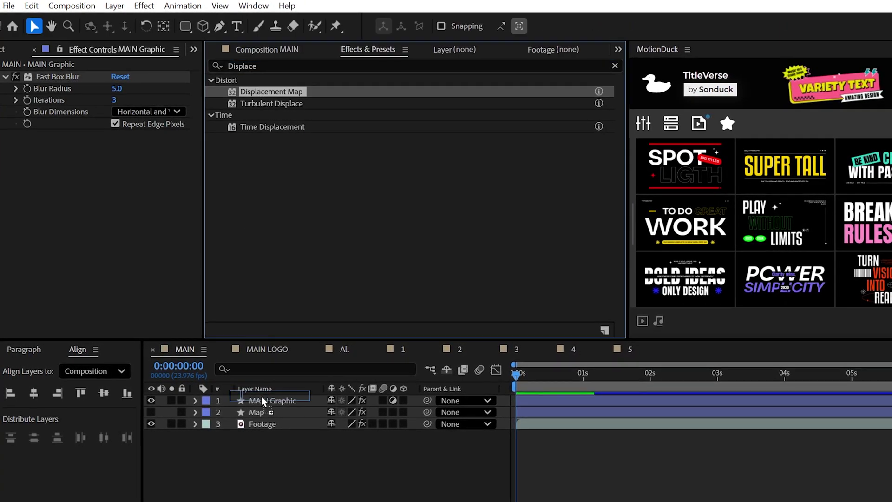
{"action": "left_click_drag", "start_coordinate": [263, 400], "coordinate": [262, 399]}
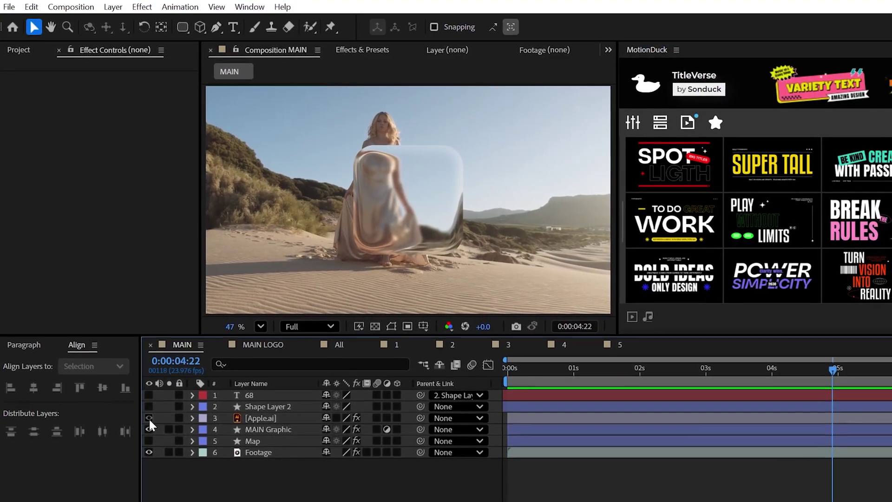
Make Shape Layer 2 and the 68 text layer visible, and preview the composition from the start.
{"action": "left_click", "coordinate": [148, 405]}
{"action": "left_click", "coordinate": [148, 394]}
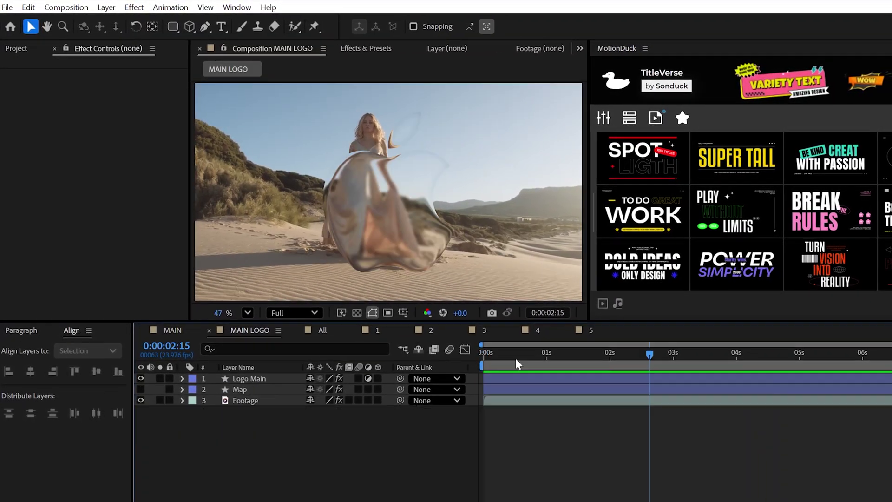
{"action": "left_click", "coordinate": [484, 355]}
{"action": "key", "text": "space"}
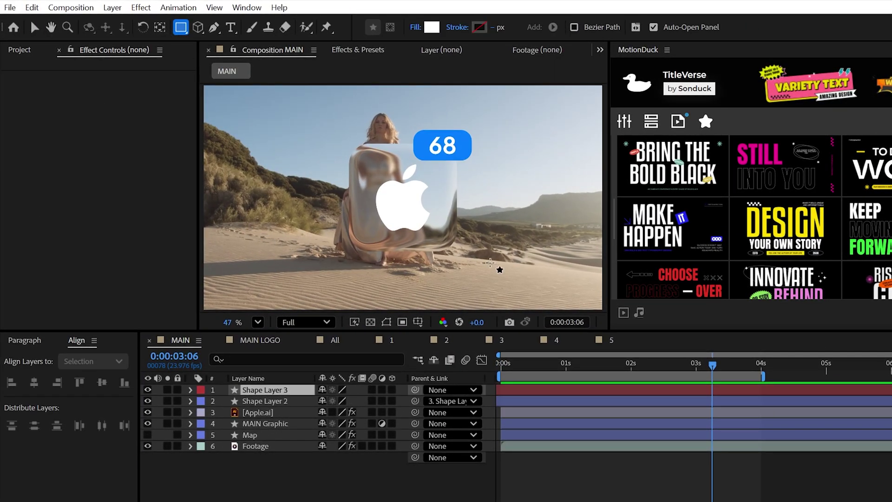
Draw a wide rectangle across the lower part of the frame and give it a linear gradient fill.
{"action": "mouse_move", "coordinate": [251, 231]}
{"action": "left_mouse_down"}
{"action": "mouse_move", "coordinate": [586, 289]}
{"action": "mouse_move", "coordinate": [586, 310]}
{"action": "left_mouse_up"}
{"action": "left_click", "coordinate": [415, 27]}
{"action": "left_click", "coordinate": [392, 77]}
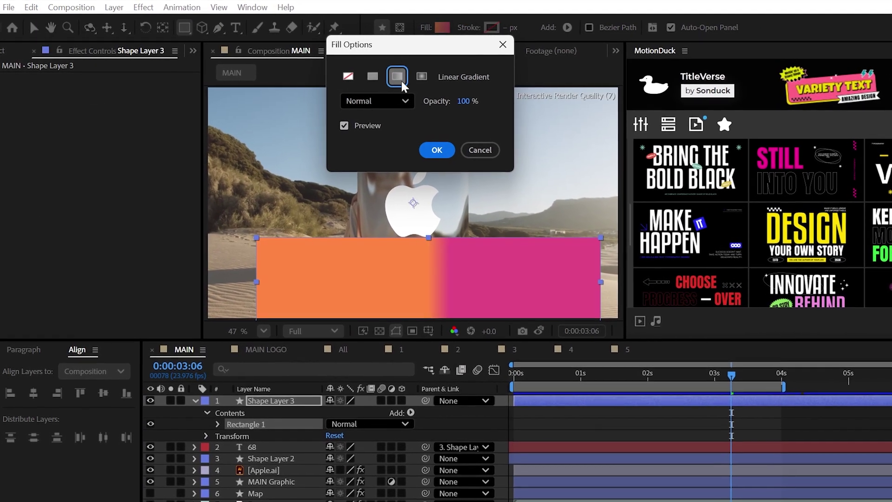
{"action": "left_click", "coordinate": [433, 148]}
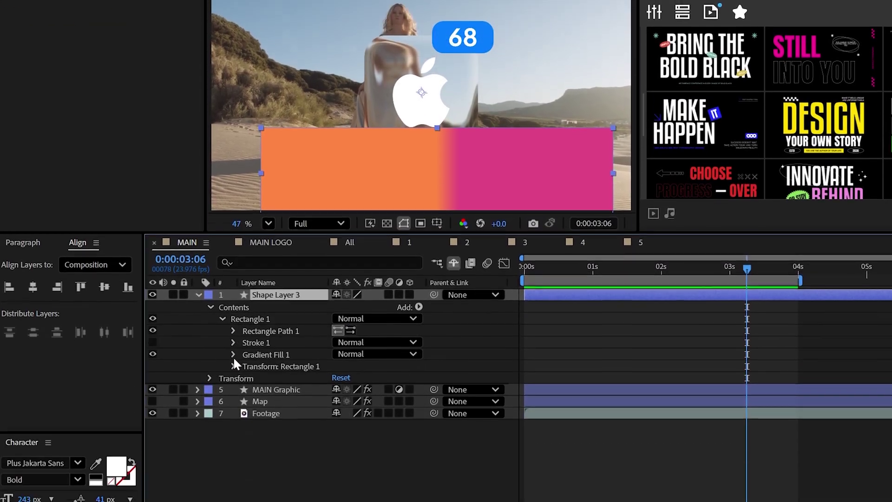
Edit the rectangle's gradient to run from orange through added yellow and red stops to blue 4765E1.
{"action": "left_click", "coordinate": [233, 447]}
{"action": "left_click", "coordinate": [353, 372]}
{"action": "left_click", "coordinate": [272, 172]}
{"action": "left_click_drag", "start_coordinate": [378, 344], "coordinate": [379, 368]}
{"action": "left_click", "coordinate": [382, 171]}
{"action": "left_click_drag", "start_coordinate": [379, 233], "coordinate": [378, 217]}
{"action": "left_click", "coordinate": [462, 171]}
{"action": "left_click", "coordinate": [383, 287]}
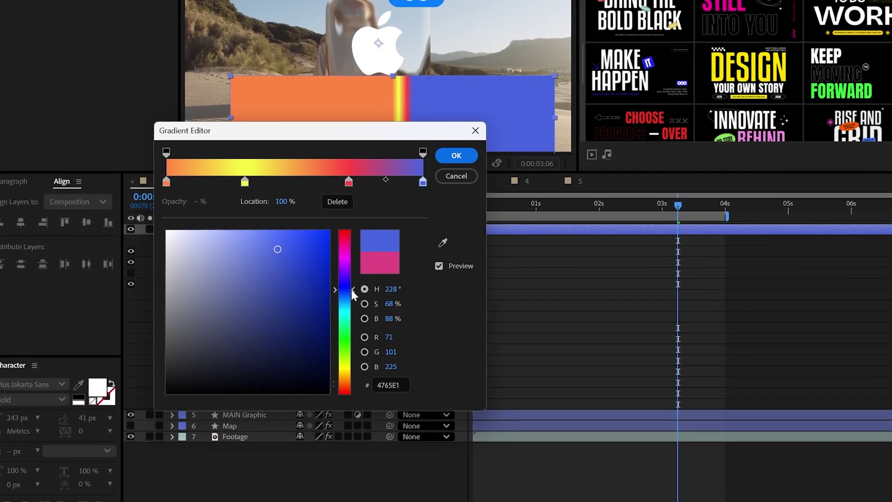
{"action": "left_click", "coordinate": [355, 180]}
{"action": "left_click", "coordinate": [465, 153]}
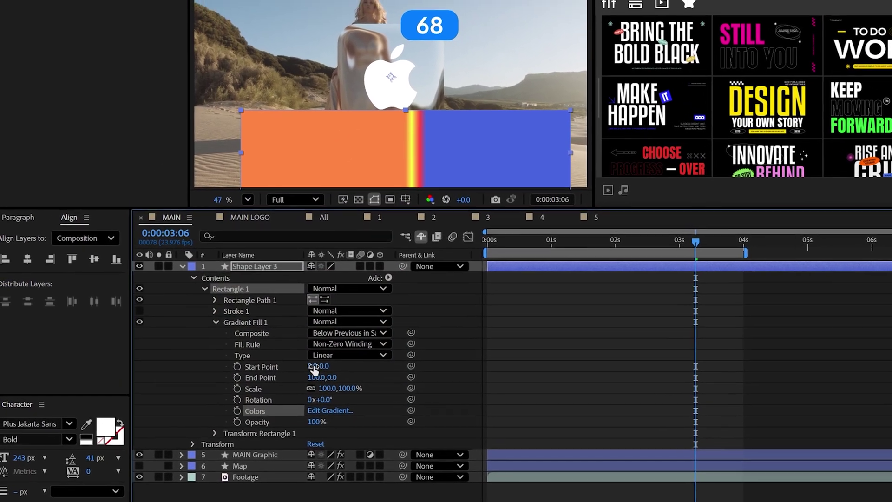
Set the gradient's start point to -700 and end point to 860 horizontally, and rename the layer Gradient.
{"action": "left_click_drag", "start_coordinate": [297, 336], "coordinate": [290, 336]}
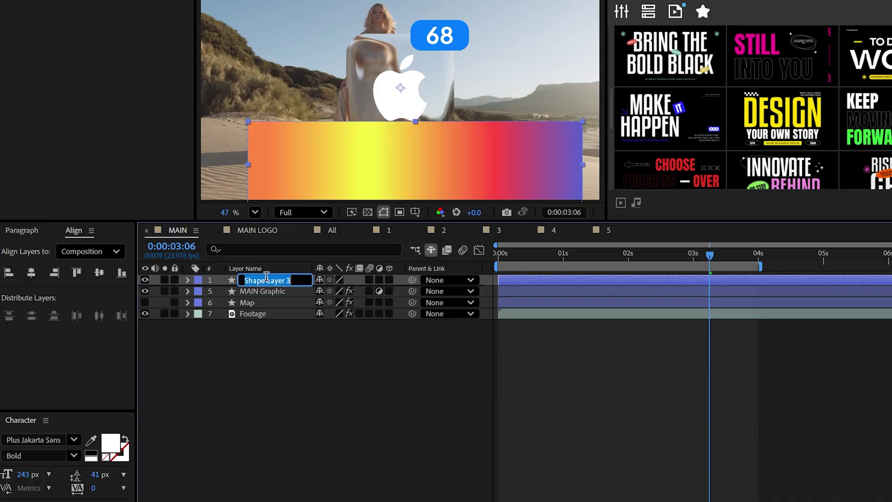
{"action": "type", "text": "Gradient"}
{"action": "key", "text": "Return"}
Duplicate MAIN Graphic, place the copy below Map and turn off its adjustment layer switch.
{"action": "left_click", "coordinate": [273, 278]}
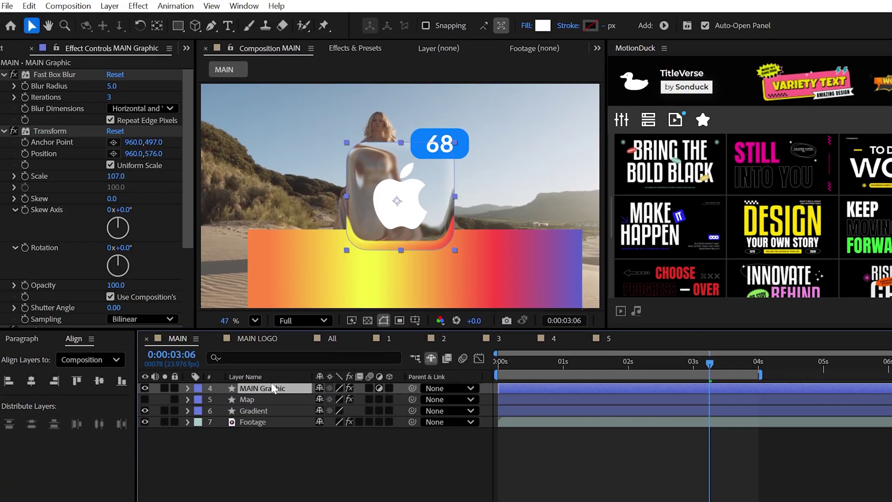
{"action": "key", "text": "ctrl+d"}
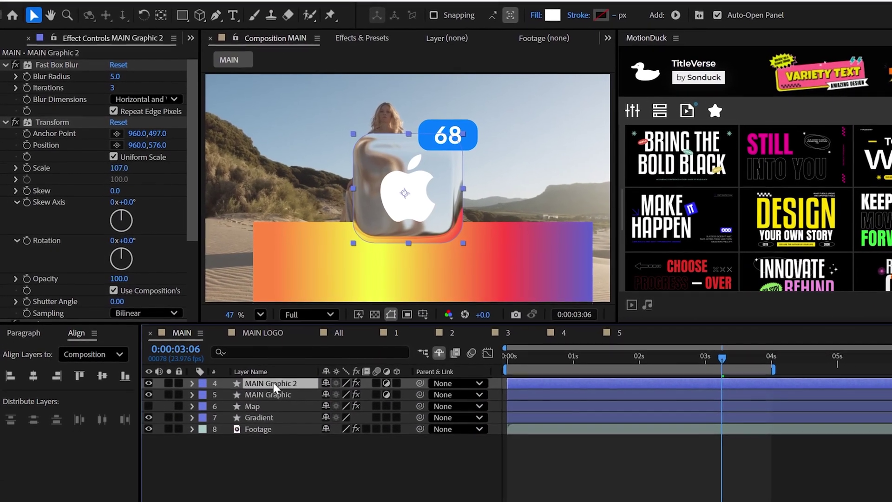
{"action": "left_click_drag", "start_coordinate": [273, 383], "coordinate": [275, 403]}
{"action": "left_click", "coordinate": [384, 403]}
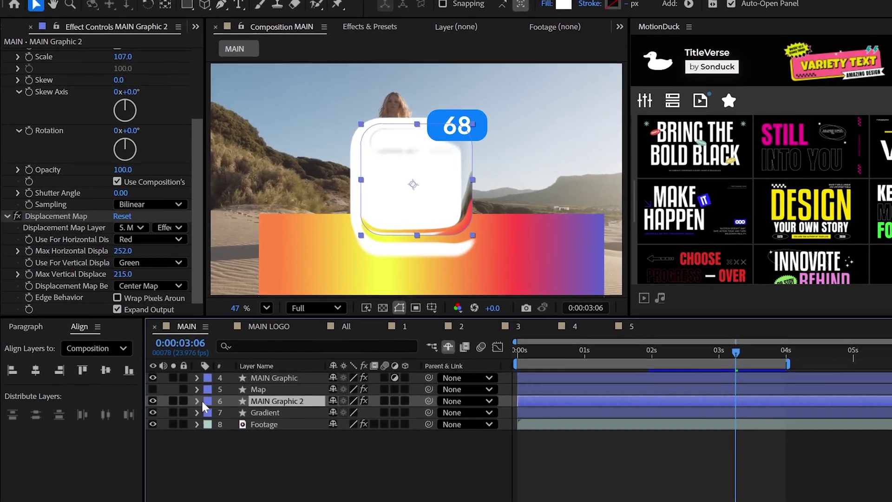
Delete the Fast Box Blur, Transform and Displacement Map effects from MAIN Graphic 2.
{"action": "left_click", "coordinate": [197, 401]}
{"action": "left_click", "coordinate": [212, 420]}
{"action": "left_click", "coordinate": [241, 433]}
{"action": "left_click", "coordinate": [249, 456], "text": "shift"}
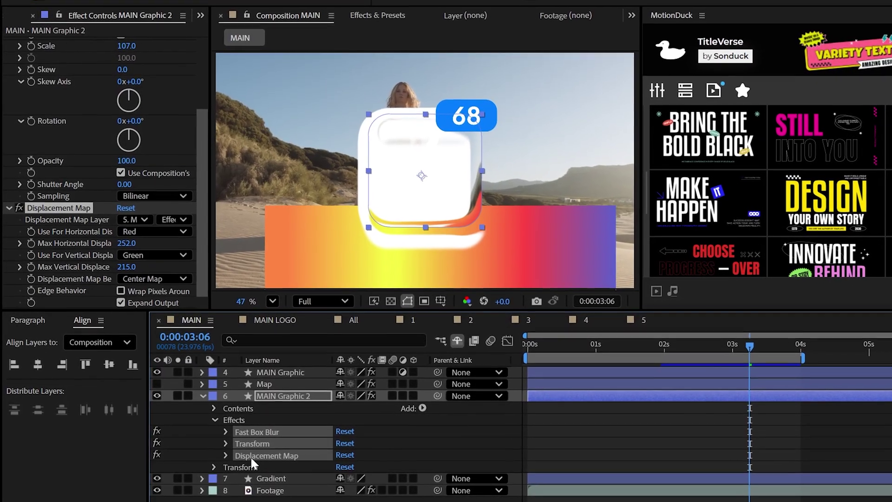
{"action": "key", "text": "Delete"}
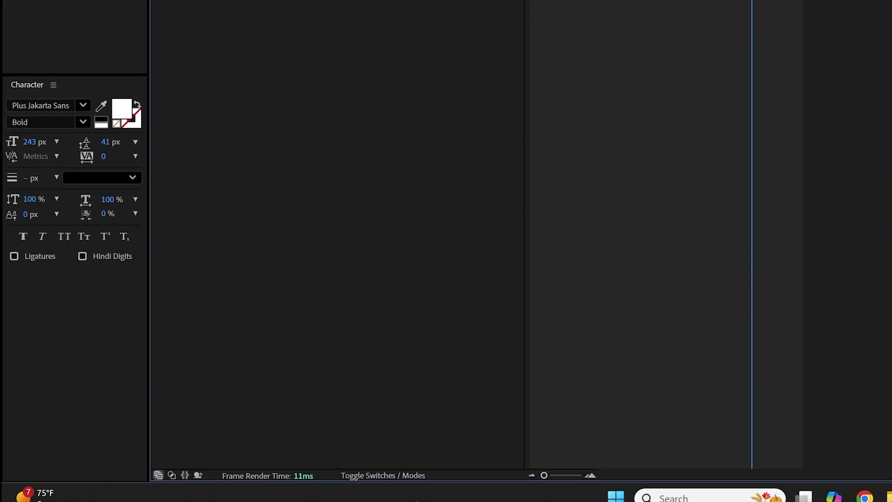
Use MAIN Graphic 2 as the Gradient layer's track matte and rename it Matte.
{"action": "left_click", "coordinate": [371, 477]}
{"action": "left_click", "coordinate": [423, 363]}
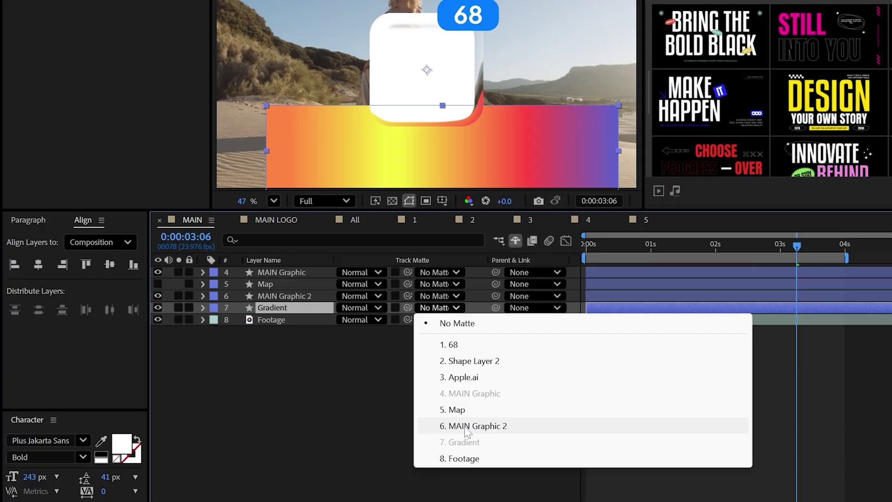
{"action": "left_click", "coordinate": [467, 443]}
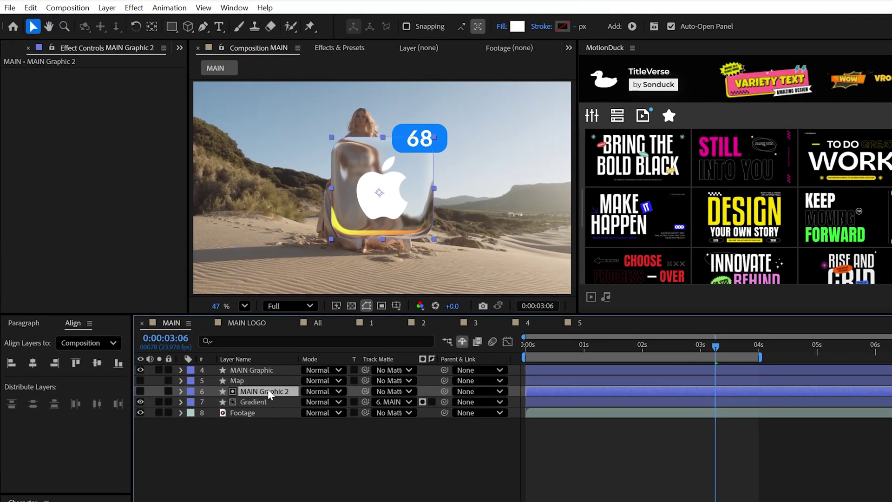
{"action": "key", "text": "Return"}
{"action": "type", "text": "Matte"}
{"action": "key", "text": "Return"}
Move the Gradient shape slightly up and left, and add Wiggle Paths to it with a size of about 163.
{"action": "left_click", "coordinate": [262, 402]}
{"action": "left_click_drag", "start_coordinate": [380, 187], "coordinate": [375, 156]}
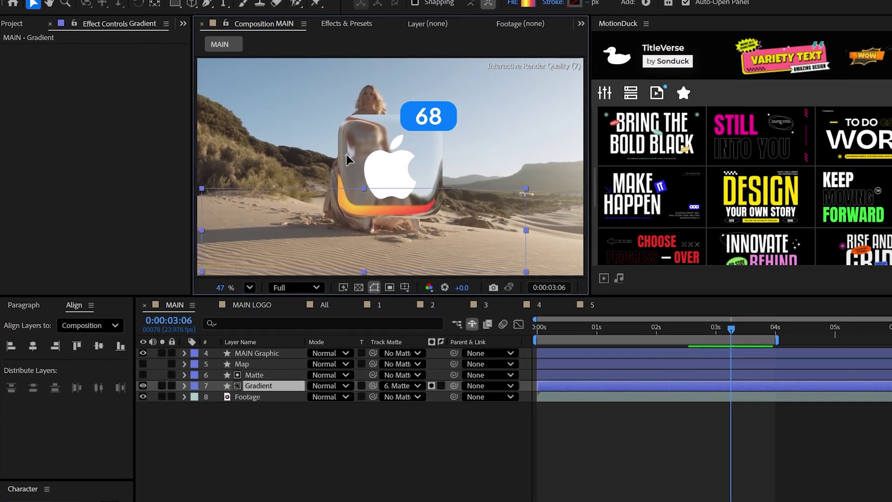
{"action": "left_click", "coordinate": [185, 386]}
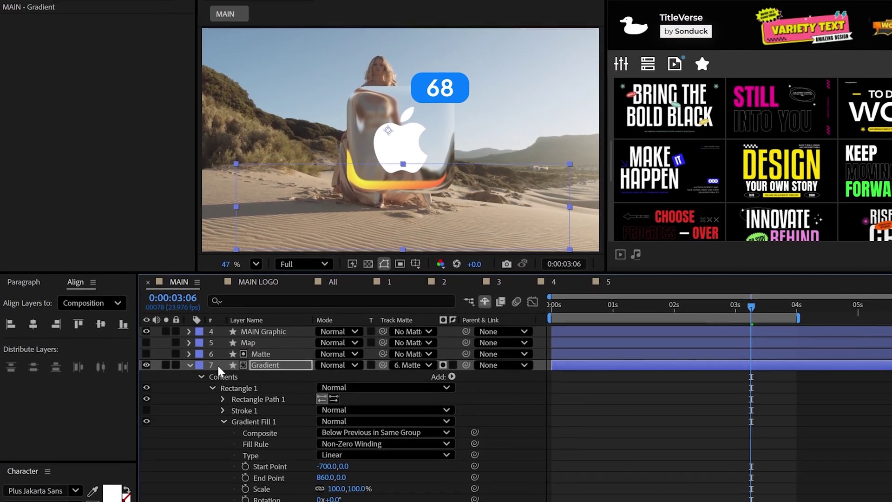
{"action": "left_click", "coordinate": [452, 376]}
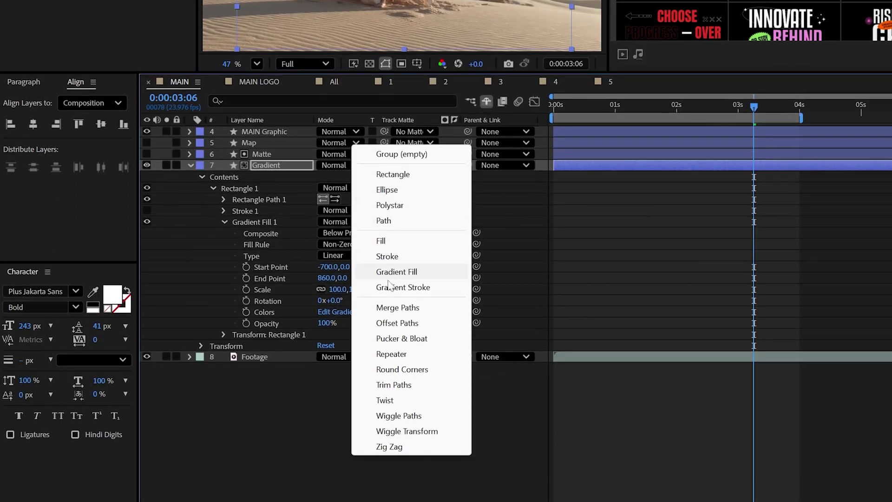
{"action": "left_click", "coordinate": [399, 416]}
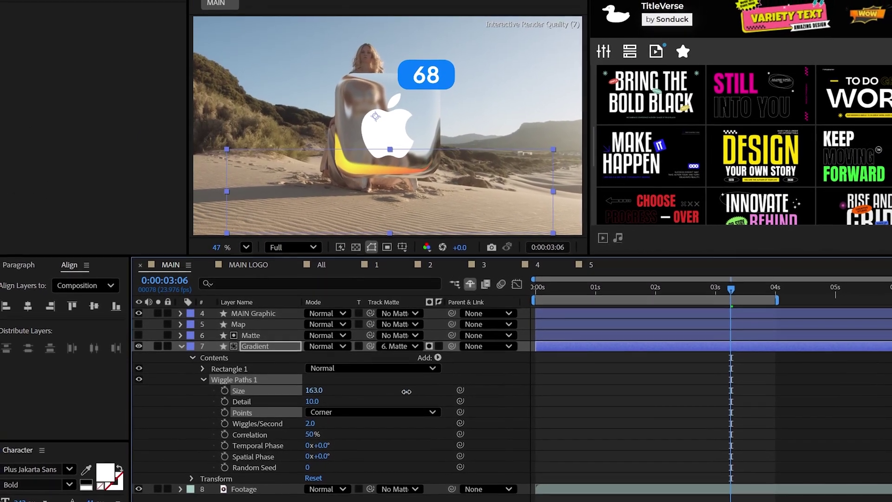
{"action": "left_click", "coordinate": [338, 405]}
{"action": "left_click", "coordinate": [341, 443]}
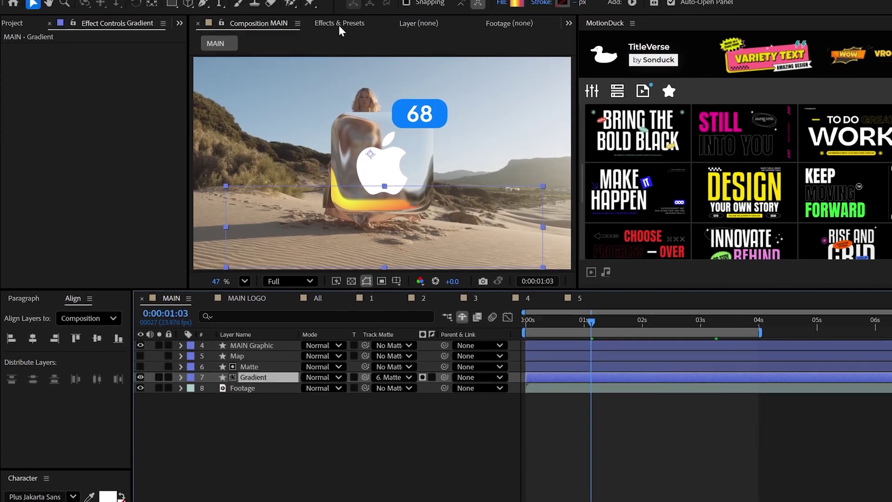
Apply Glow to the Gradient layer, duplicate the effect and set the copy's glow radius to 178.
{"action": "left_click", "coordinate": [339, 24]}
{"action": "type", "text": "Glow"}
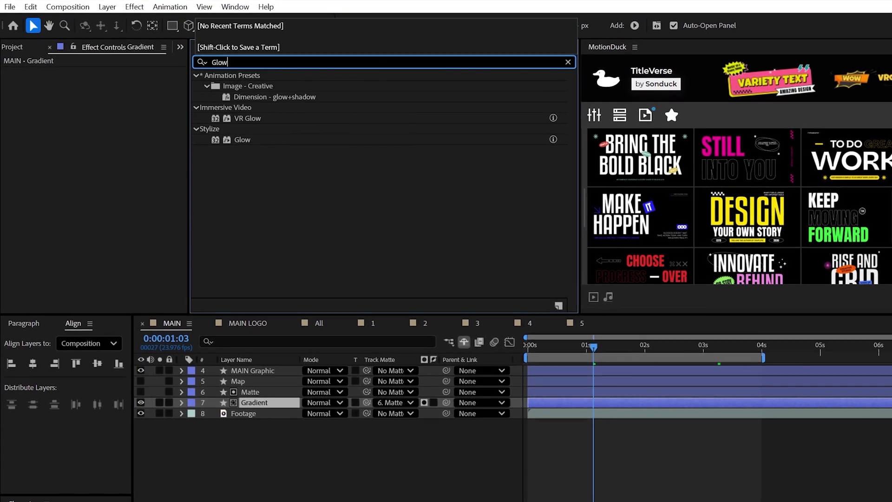
{"action": "left_click_drag", "start_coordinate": [251, 138], "coordinate": [256, 401]}
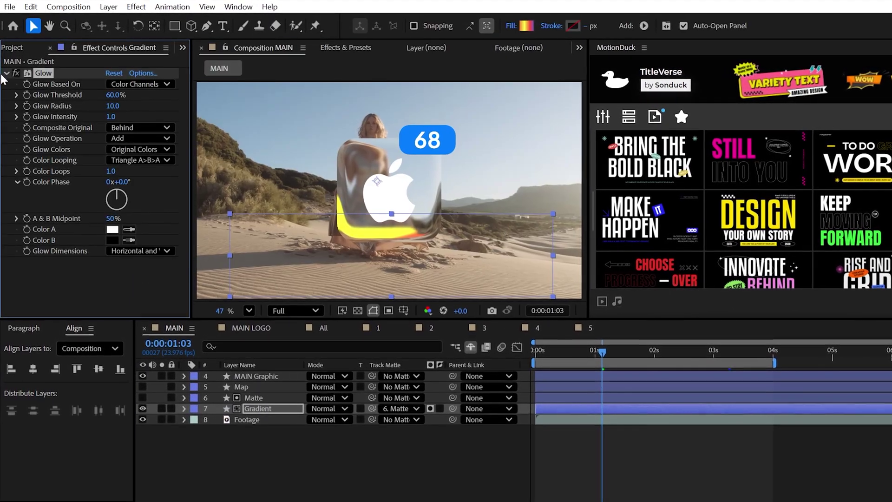
{"action": "left_click", "coordinate": [7, 73]}
{"action": "key", "text": "ctrl+d"}
{"action": "left_click_drag", "start_coordinate": [113, 118], "coordinate": [237, 126]}
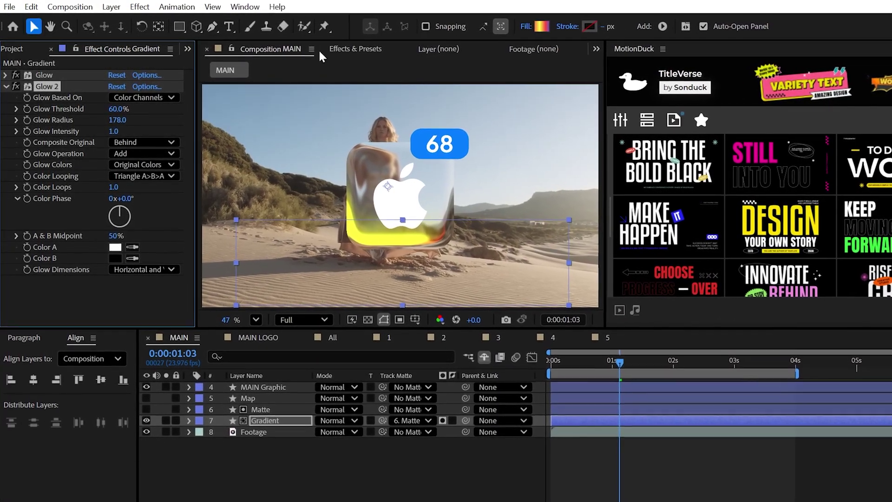
Apply Fast Box Blur with a blur radius of 191 to the Gradient layer and preview the animation.
{"action": "left_click", "coordinate": [339, 48]}
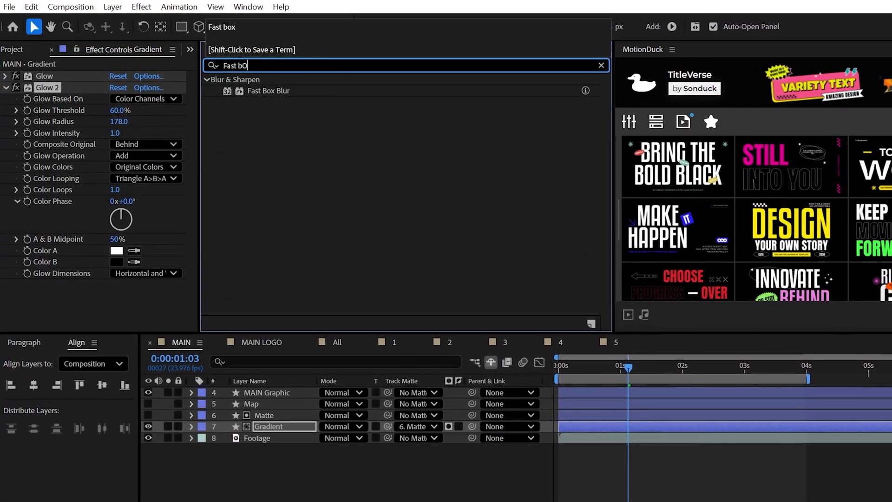
{"action": "double_click", "coordinate": [270, 91]}
{"action": "left_click", "coordinate": [6, 88]}
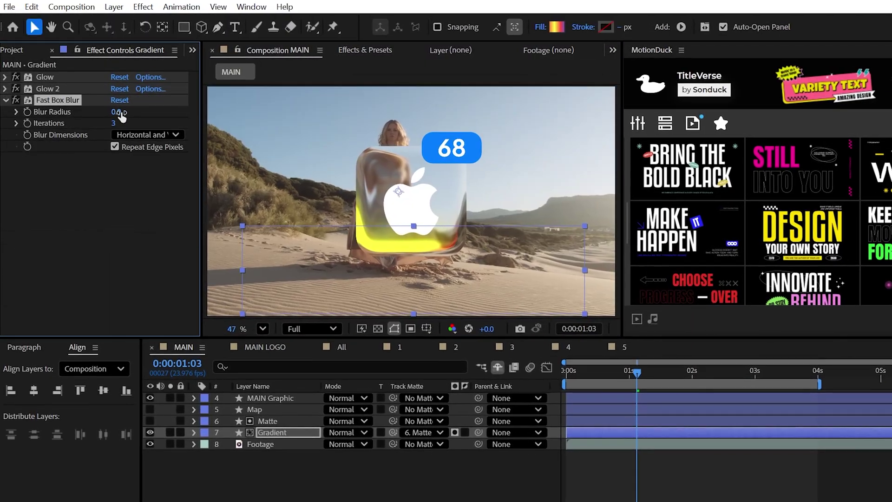
{"action": "left_click_drag", "start_coordinate": [116, 112], "coordinate": [148, 113]}
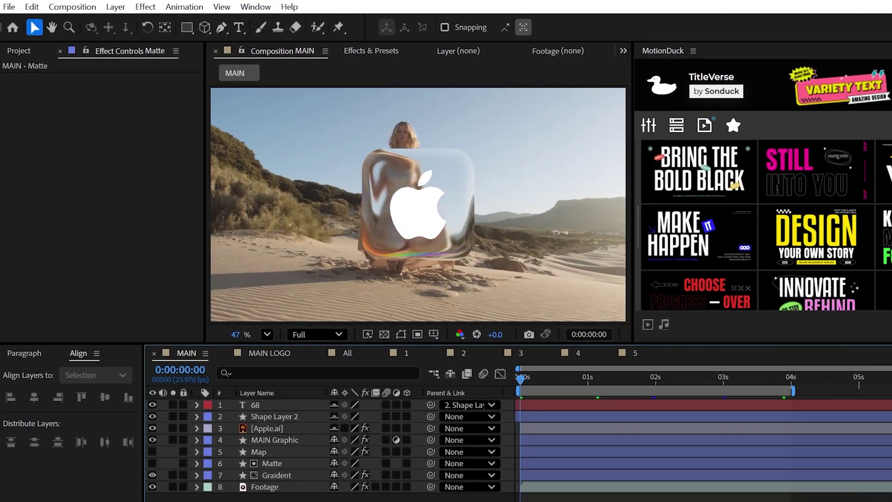
{"action": "key", "text": "space"}
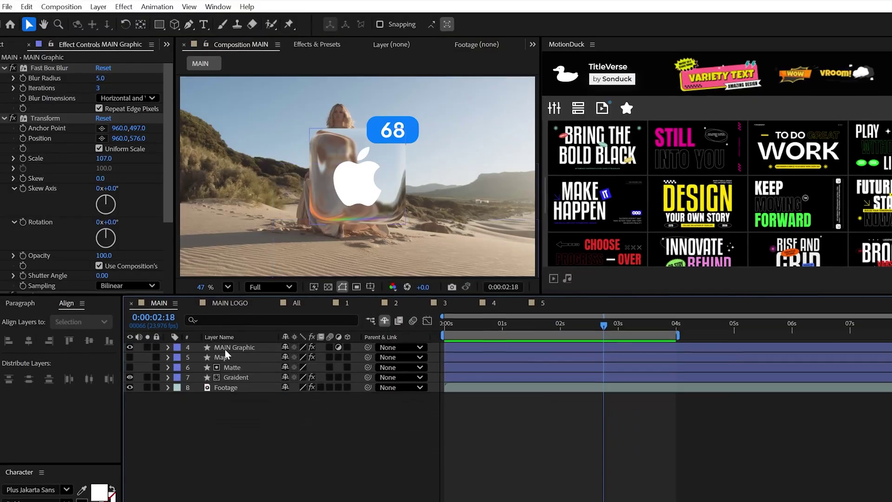
Duplicate the MAIN Graphic layer and remove the fill from the copy.
{"action": "left_click", "coordinate": [234, 347]}
{"action": "key", "text": "ctrl+d"}
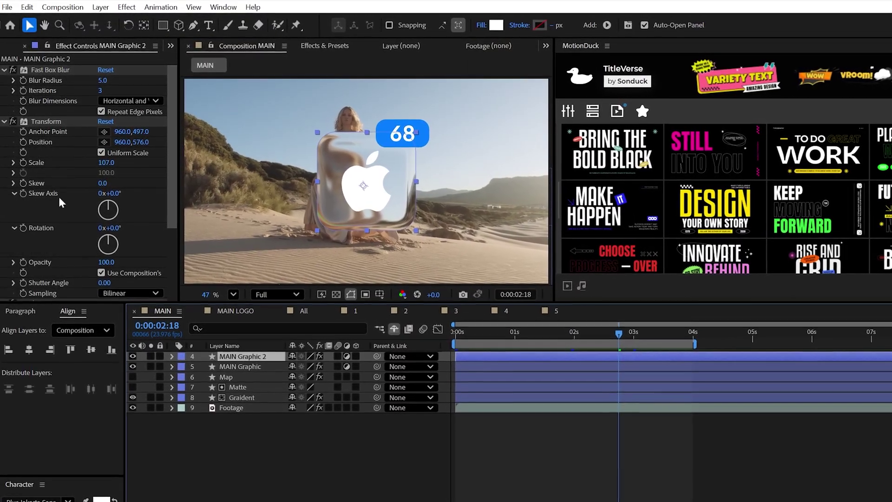
{"action": "left_click", "coordinate": [483, 25]}
{"action": "left_click", "coordinate": [310, 68]}
{"action": "left_click", "coordinate": [391, 134]}
Give MAIN Graphic 2 a solid white 2 px stroke and set its Fast Box Blur radius to 30.
{"action": "left_click", "coordinate": [528, 25]}
{"action": "left_click", "coordinate": [328, 67]}
{"action": "left_click", "coordinate": [390, 134]}
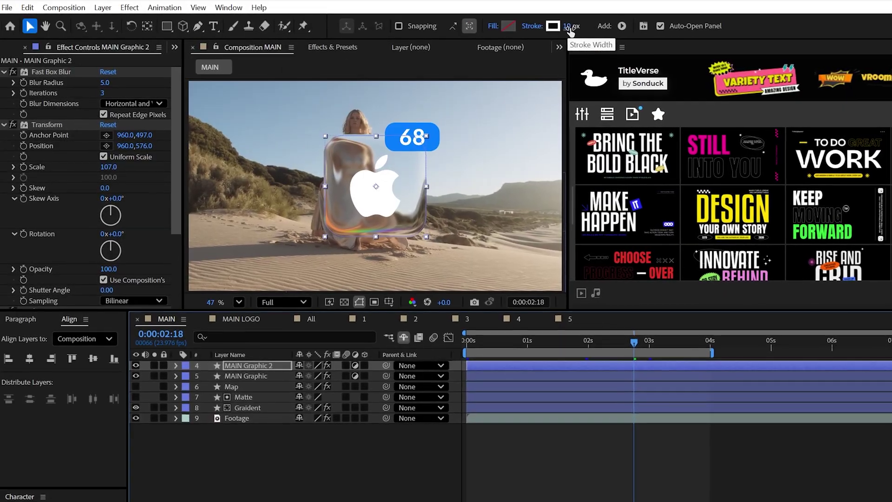
{"action": "left_click", "coordinate": [567, 26]}
{"action": "type", "text": "2"}
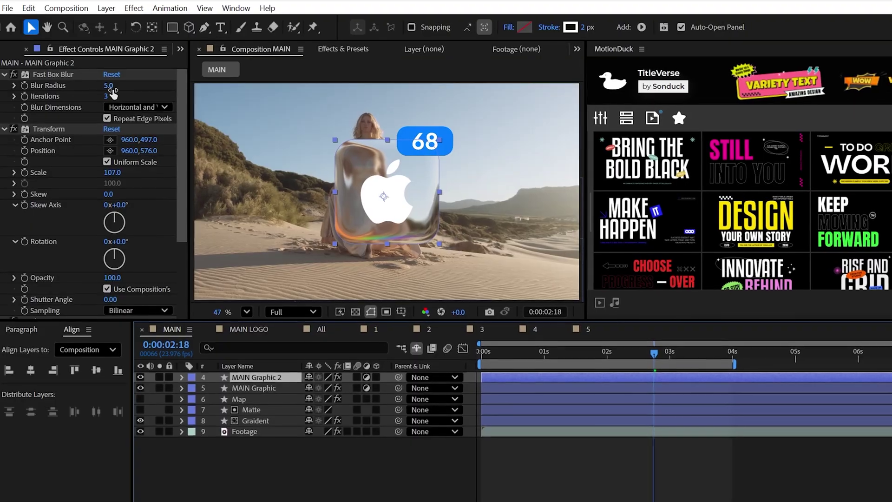
{"action": "left_click", "coordinate": [109, 86]}
{"action": "type", "text": "30"}
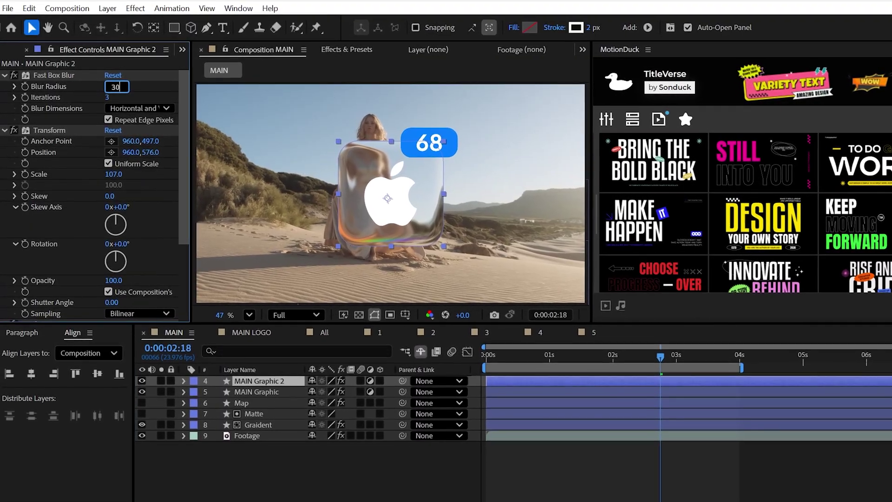
{"action": "key", "text": "Tab"}
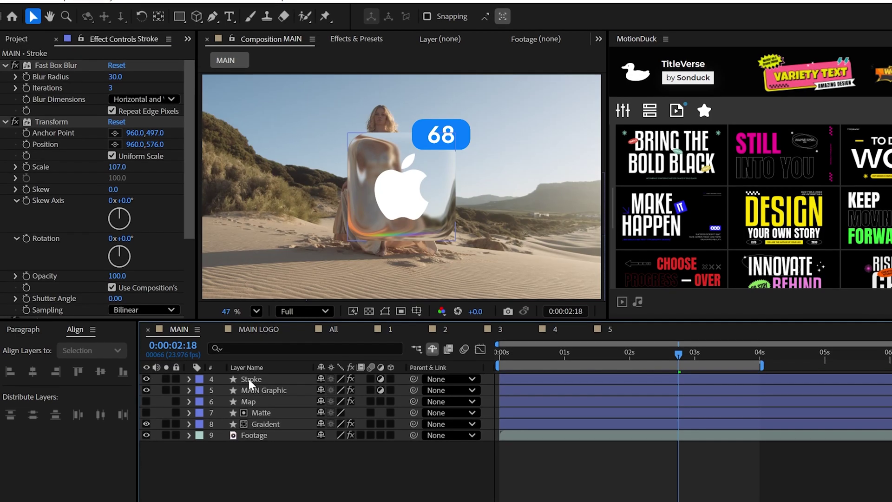
Duplicate the Stroke layer and delete all effects from the copy.
{"action": "left_click", "coordinate": [246, 379]}
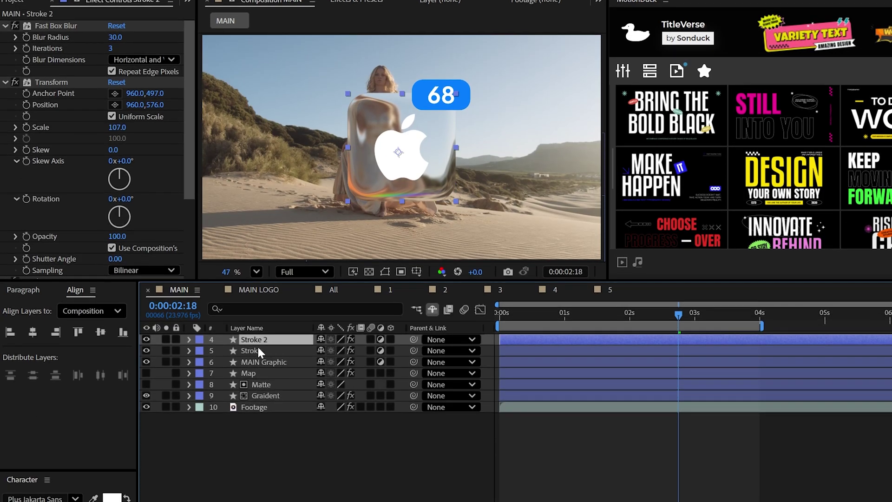
{"action": "key", "text": "e"}
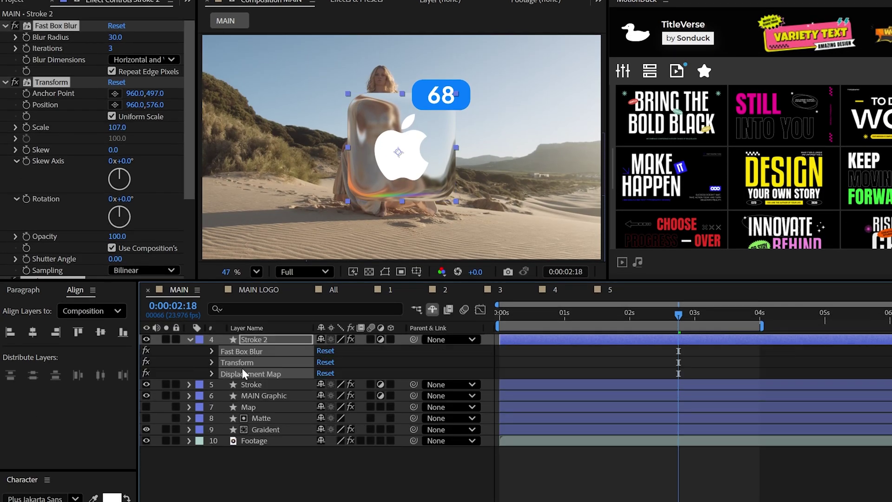
{"action": "key", "text": "Delete"}
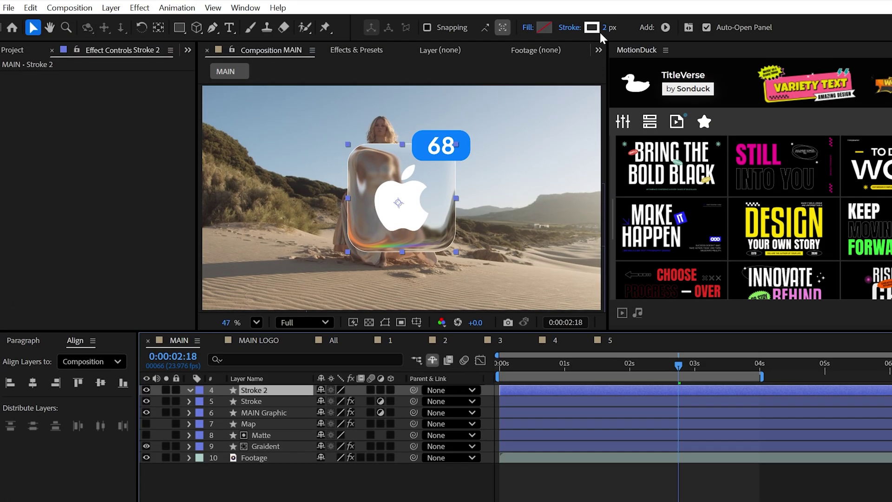
Set the Stroke 2 layer's stroke width to 10 px and apply Fast Box Blur with a blur radius of 4.
{"action": "left_click", "coordinate": [616, 27]}
{"action": "type", "text": "10"}
{"action": "left_click", "coordinate": [251, 390]}
{"action": "left_click", "coordinate": [356, 50]}
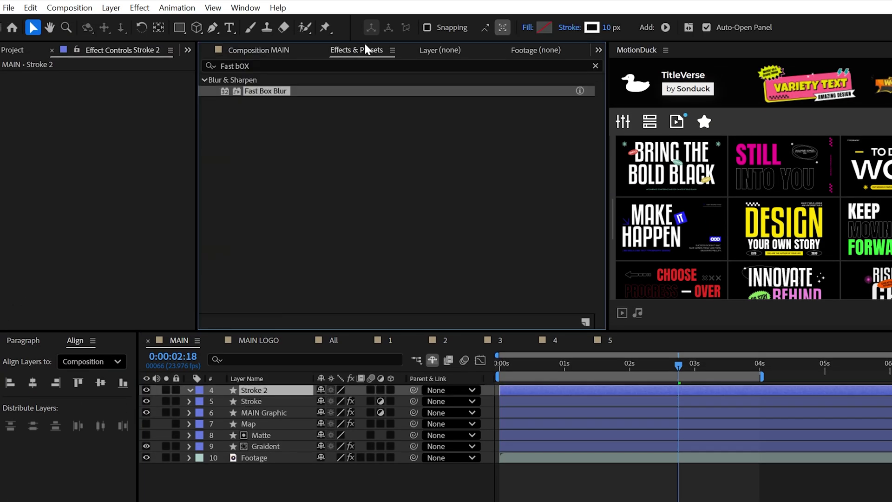
{"action": "left_click_drag", "start_coordinate": [261, 92], "coordinate": [247, 400]}
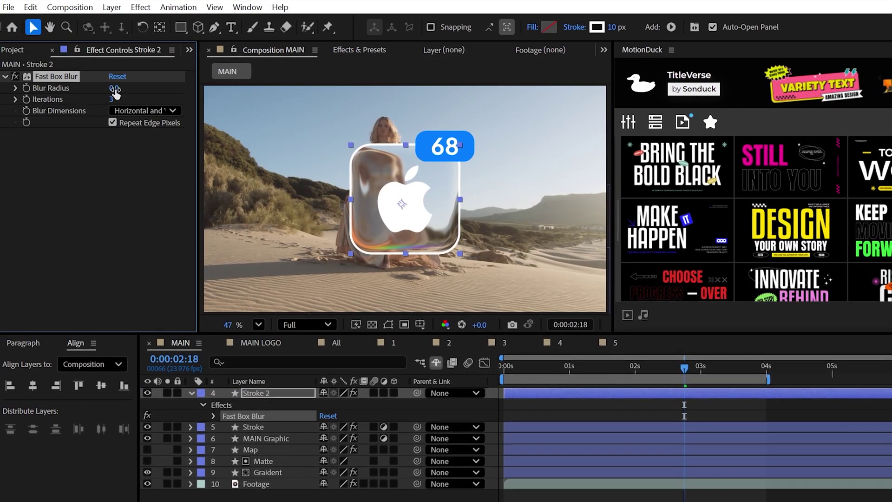
{"action": "type", "text": "4"}
{"action": "left_click", "coordinate": [121, 221]}
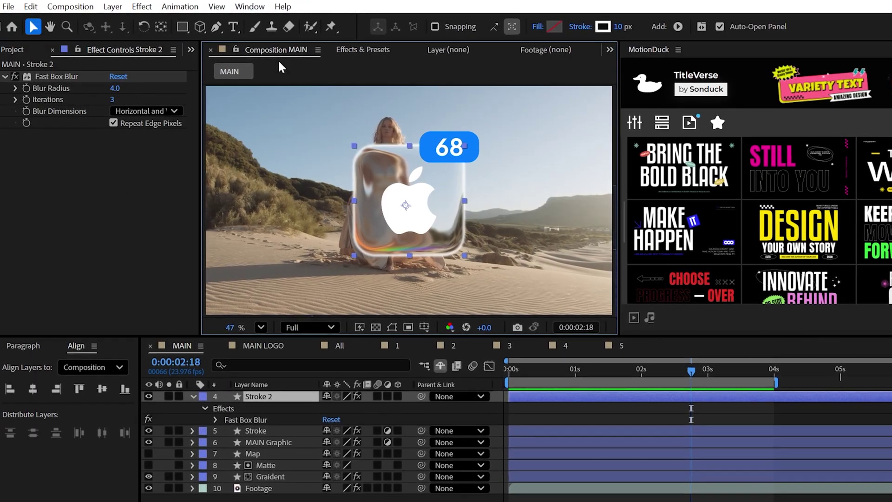
Apply Set Matte to the Stroke 2 layer and take the matte from the MAIN Graphic layer.
{"action": "left_click", "coordinate": [359, 50]}
{"action": "left_click_drag", "start_coordinate": [279, 65], "coordinate": [186, 63]}
{"action": "type", "text": "Set matt"}
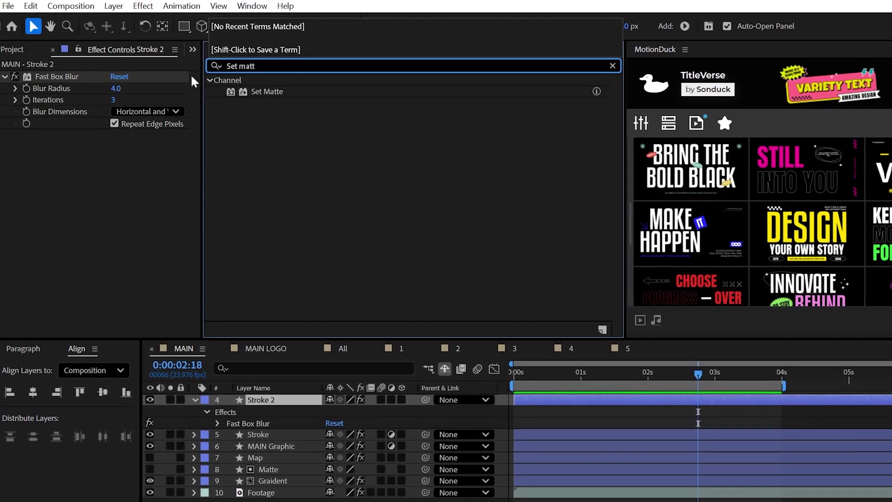
{"action": "left_click_drag", "start_coordinate": [253, 90], "coordinate": [129, 149]}
{"action": "left_click", "coordinate": [129, 148]}
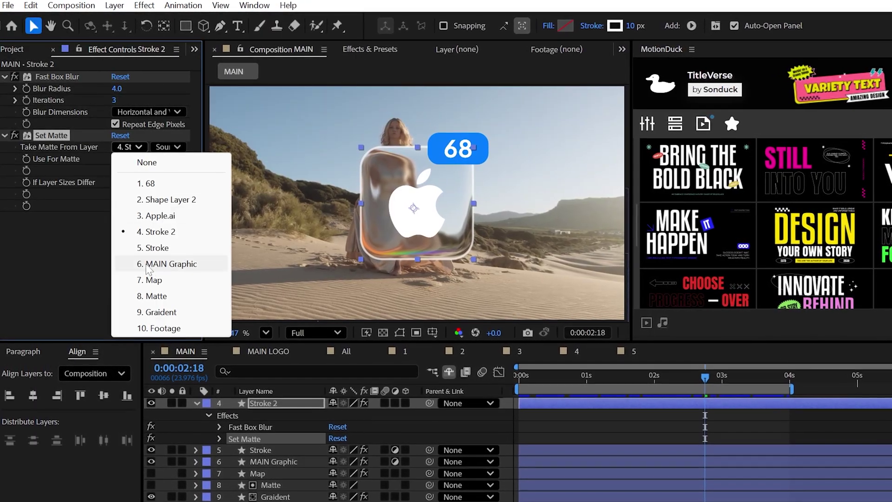
{"action": "left_click", "coordinate": [139, 258]}
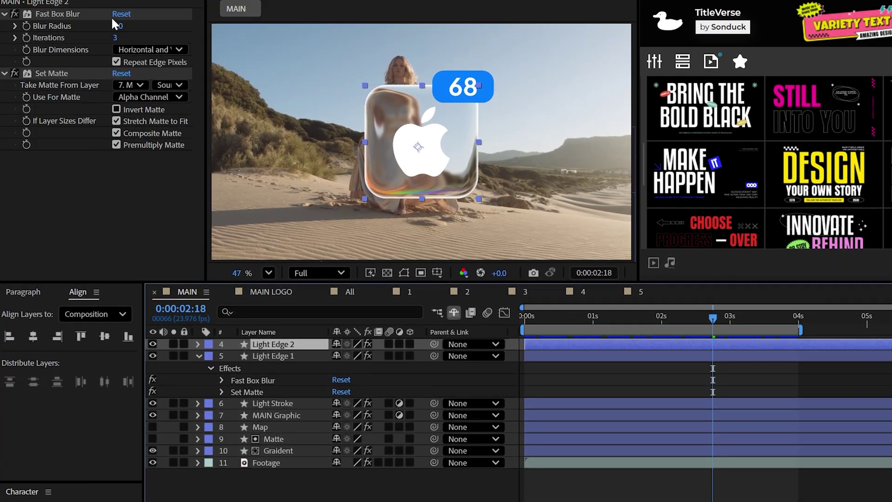
Set the Light Edge 2 layer's blur radius to 40 and reveal the opacity of Light Edge 1.
{"action": "left_click", "coordinate": [118, 10]}
{"action": "type", "text": "40"}
{"action": "key", "text": "Return"}
{"action": "left_click", "coordinate": [199, 420]}
{"action": "left_click", "coordinate": [199, 420]}
{"action": "left_click", "coordinate": [211, 456]}
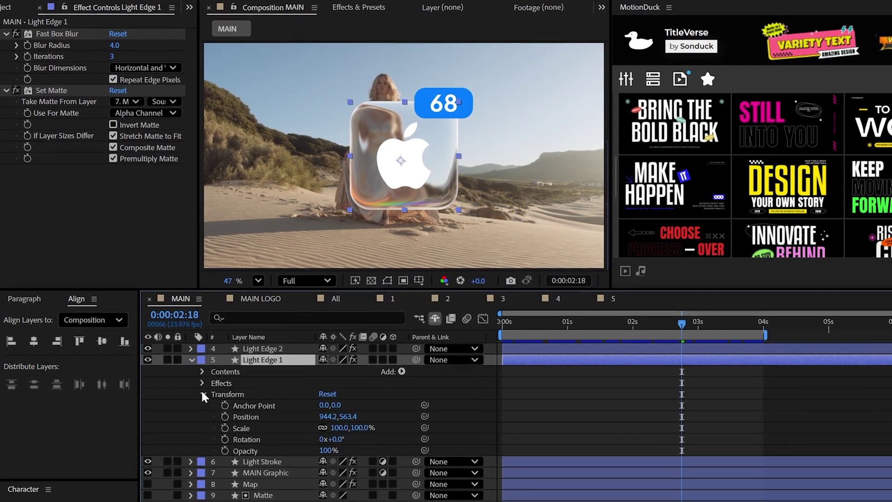
{"action": "key", "text": "t"}
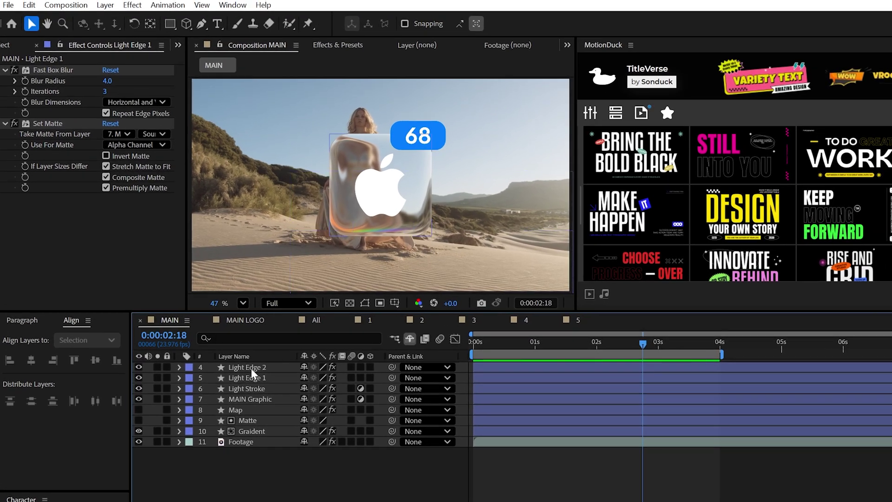
Duplicate the Light Edge 2 layer and delete all effects from the copy.
{"action": "left_click", "coordinate": [251, 368]}
{"action": "key", "text": "ctrl+d"}
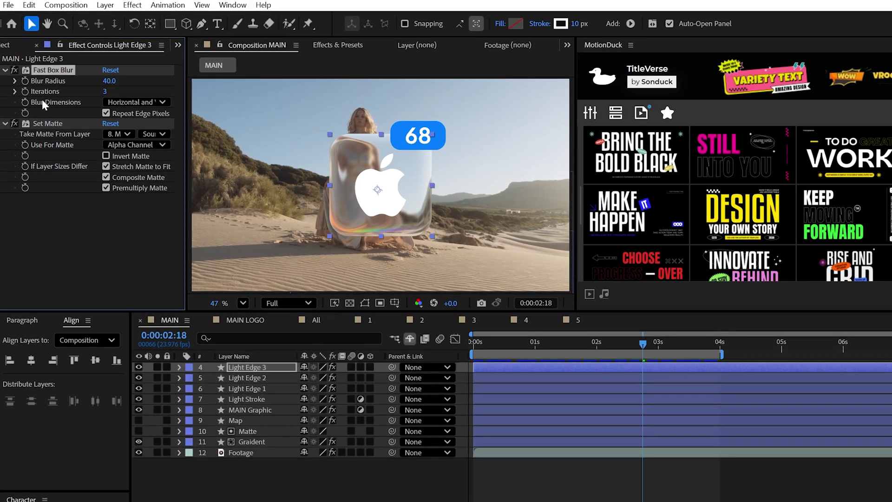
{"action": "left_click", "coordinate": [38, 125], "text": "shift"}
{"action": "key", "text": "Delete"}
Remove the stroke from the Light Edge 3 shape and give it a solid white fill.
{"action": "left_click", "coordinate": [540, 24]}
{"action": "left_click", "coordinate": [326, 68]}
{"action": "left_click", "coordinate": [406, 138]}
{"action": "left_click", "coordinate": [536, 26]}
{"action": "left_click", "coordinate": [398, 370]}
Add a Bevel and Emboss layer style to Light Edge 3 and set its advanced blending fill opacity to 0%.
{"action": "right_click", "coordinate": [243, 379]}
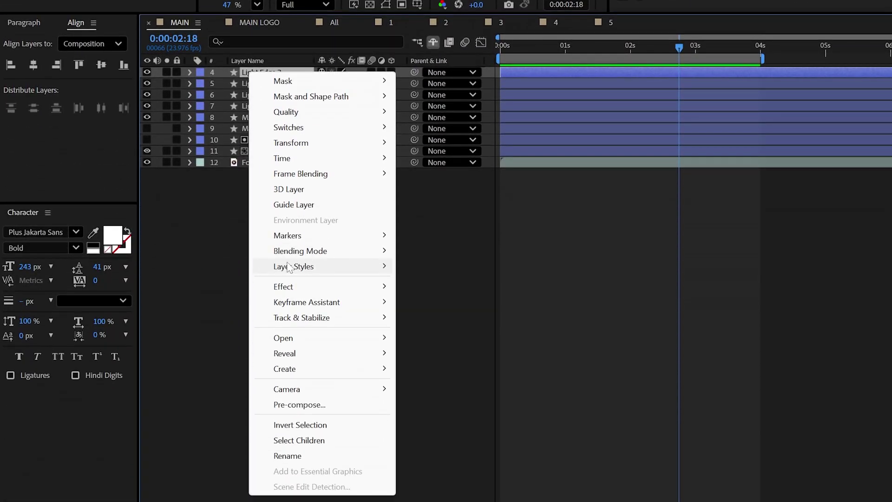
{"action": "mouse_move", "coordinate": [372, 267]}
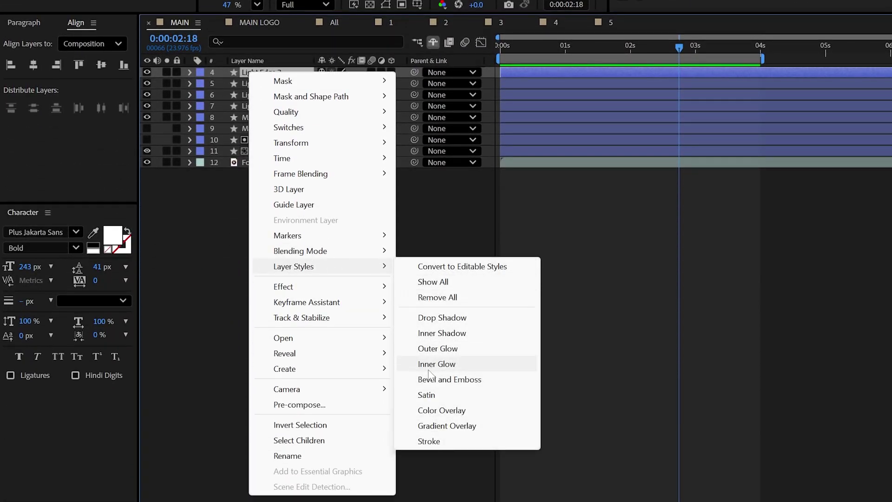
{"action": "left_click", "coordinate": [441, 380]}
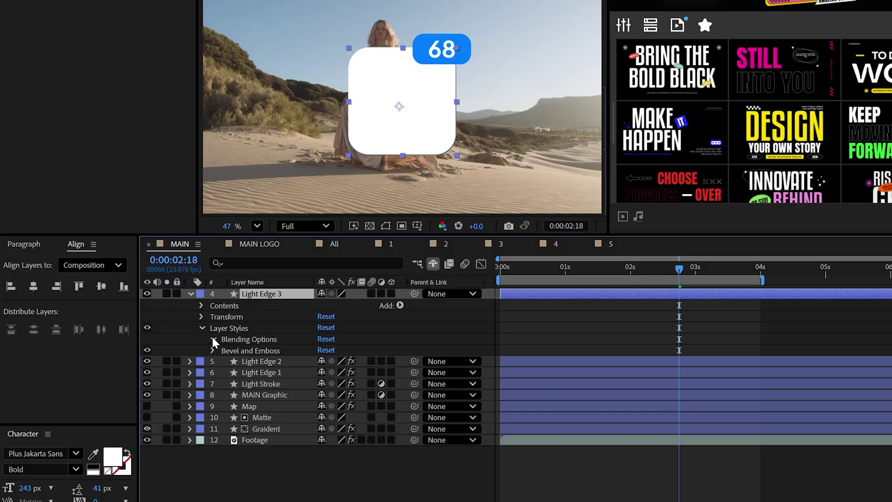
{"action": "left_click", "coordinate": [213, 340]}
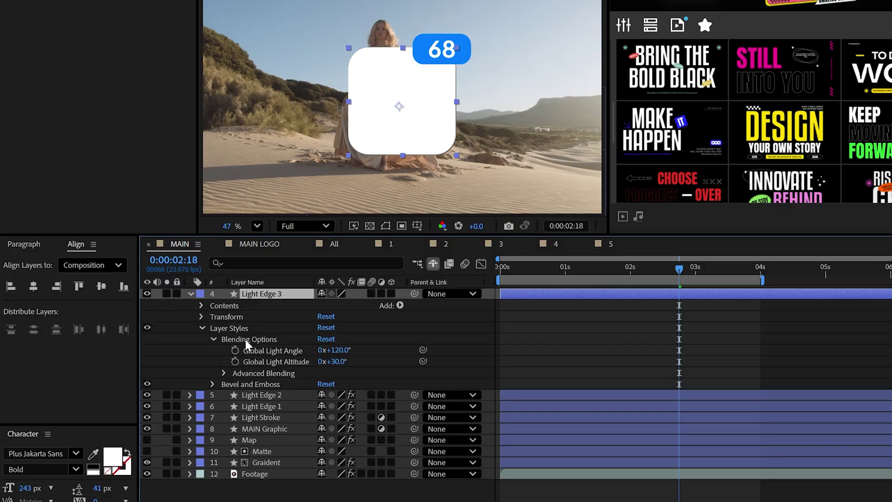
{"action": "left_click", "coordinate": [223, 372]}
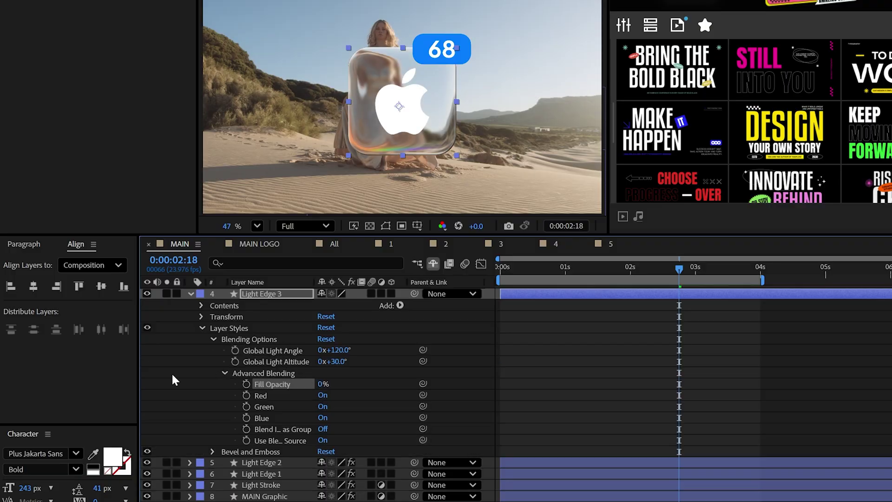
{"action": "left_click", "coordinate": [225, 374]}
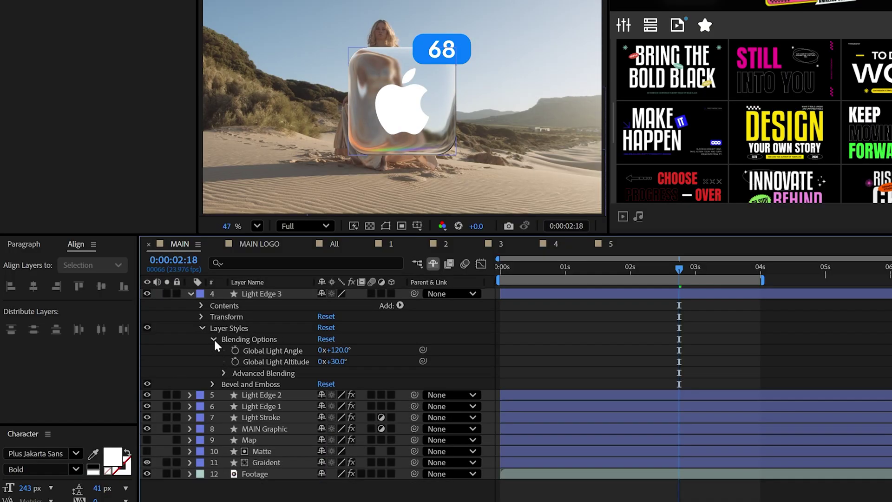
{"action": "left_click", "coordinate": [214, 339]}
Set the bevel style to Outer Bevel, highlight and shadow opacity to 100%, and the shadow color to white.
{"action": "left_click", "coordinate": [214, 350]}
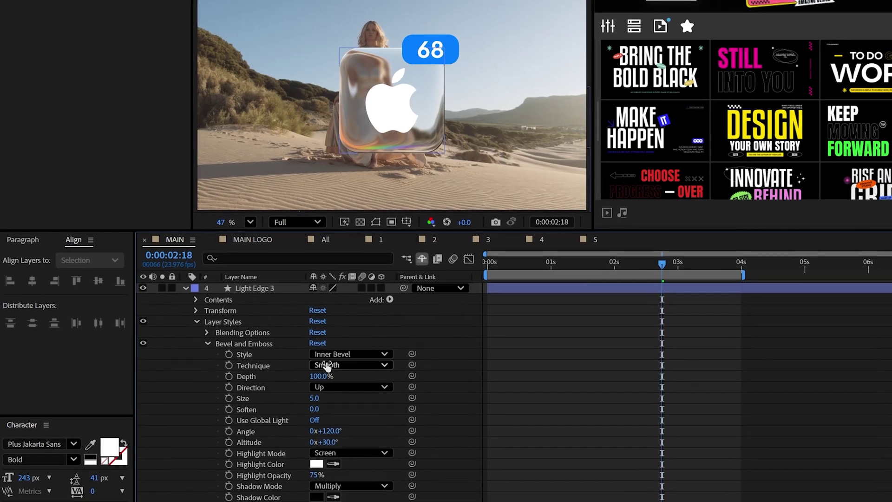
{"action": "left_click", "coordinate": [344, 360]}
{"action": "left_click", "coordinate": [339, 362]}
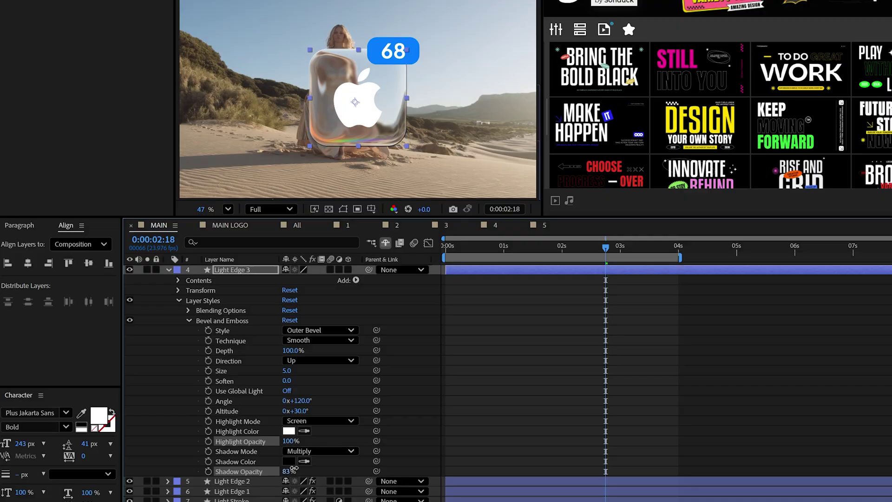
{"action": "left_click", "coordinate": [289, 461]}
{"action": "left_click", "coordinate": [360, 264]}
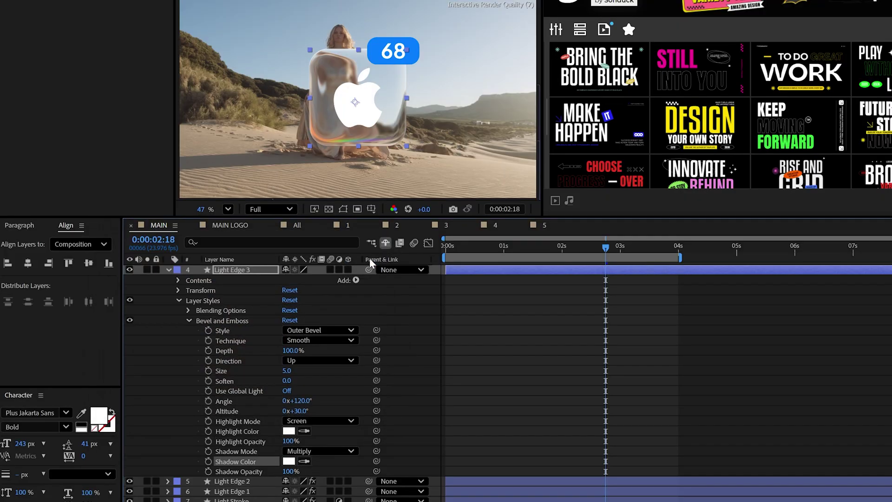
Animate the Bevel and Emboss angle with a keyframe and increase the angle.
{"action": "left_click_drag", "start_coordinate": [606, 248], "coordinate": [853, 254]}
{"action": "left_click", "coordinate": [208, 402]}
{"action": "left_click_drag", "start_coordinate": [308, 407], "coordinate": [882, 407]}
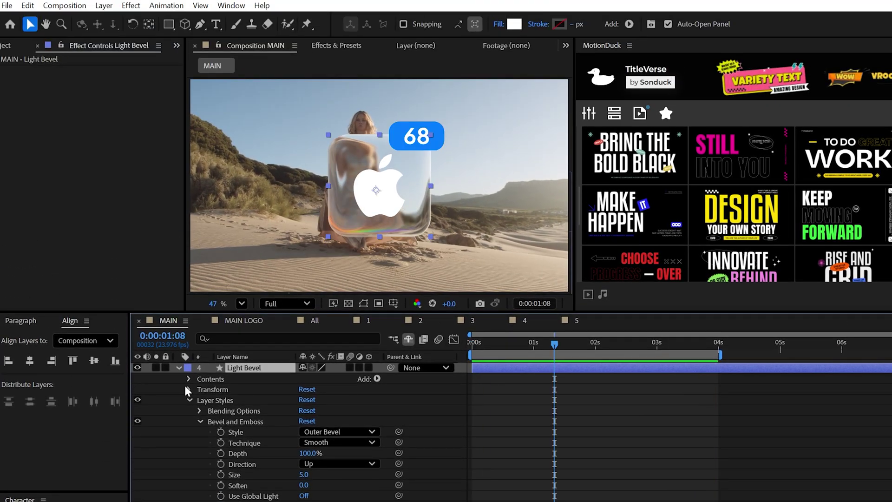
Duplicate the Light Bevel layer and delete the layer styles from the copy.
{"action": "left_click", "coordinate": [178, 367]}
{"action": "key", "text": "ctrl+d"}
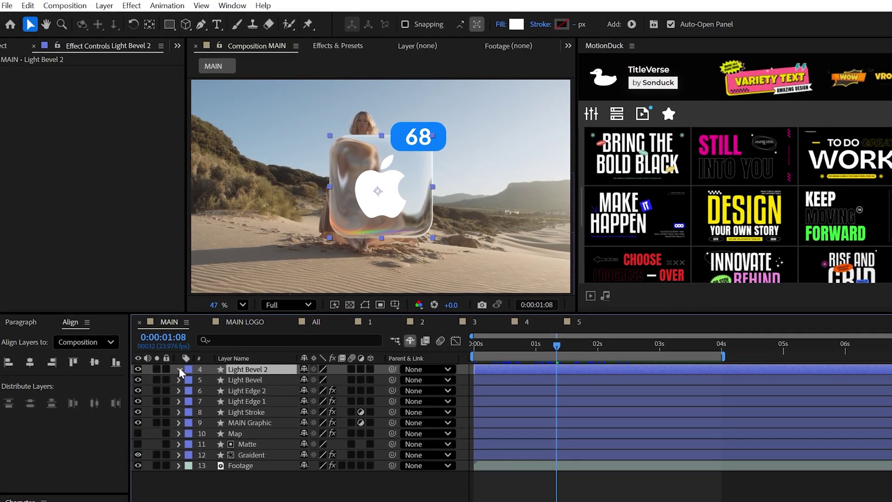
{"action": "left_click", "coordinate": [180, 367]}
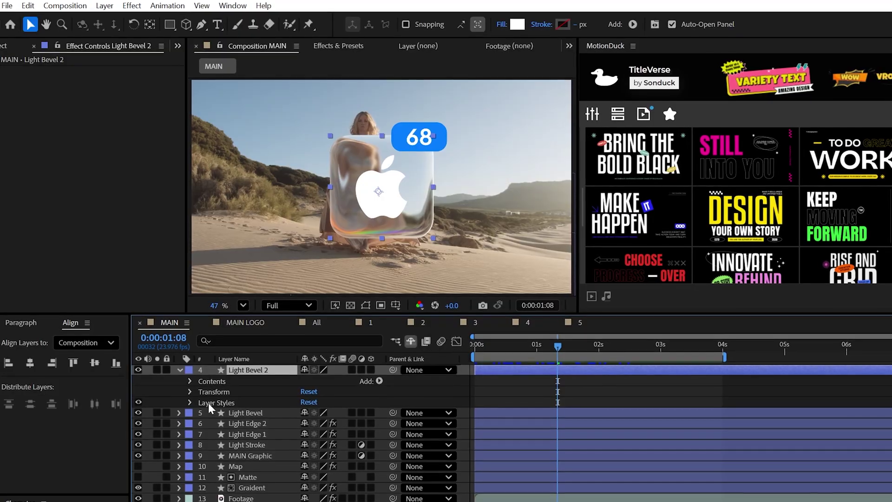
{"action": "left_click", "coordinate": [209, 403]}
{"action": "key", "text": "Delete"}
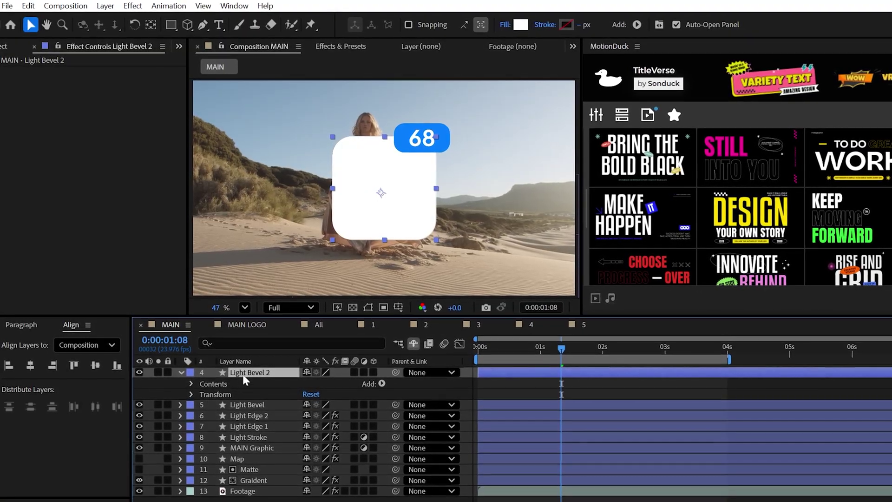
Apply CC Light Sweep to the Light Bevel 2 layer and set its light reception to Cutout.
{"action": "left_click", "coordinate": [322, 47]}
{"action": "type", "text": "Set matt"}
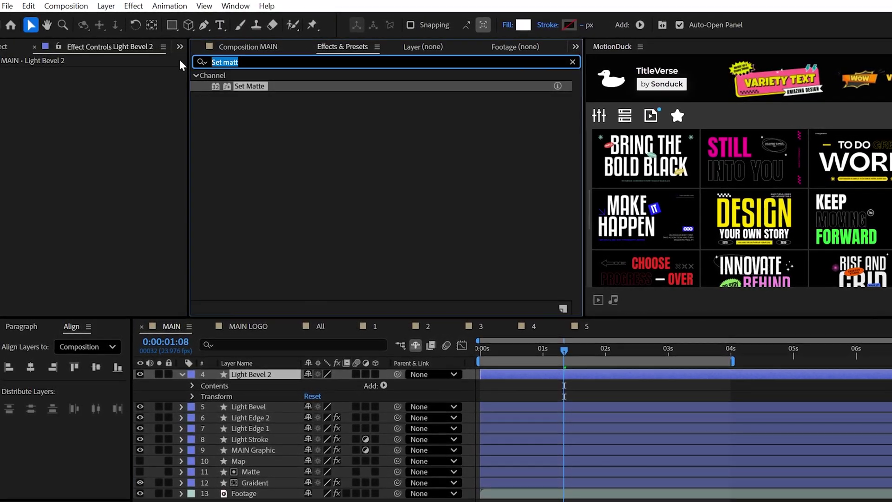
{"action": "key", "text": "BackSpace"}
{"action": "type", "text": "CC Light"}
{"action": "left_click_drag", "start_coordinate": [248, 108], "coordinate": [260, 376]}
{"action": "left_click", "coordinate": [139, 197]}
{"action": "left_click", "coordinate": [135, 240]}
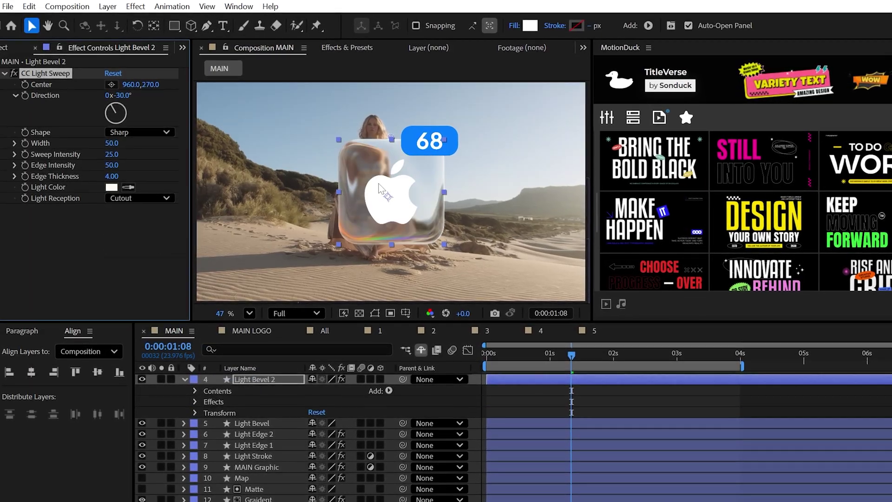
Set the light sweep's shape to Smooth, move its center to about 760, 691, and preview the animation.
{"action": "left_click_drag", "start_coordinate": [392, 137], "coordinate": [374, 201]}
{"action": "left_click", "coordinate": [140, 133]}
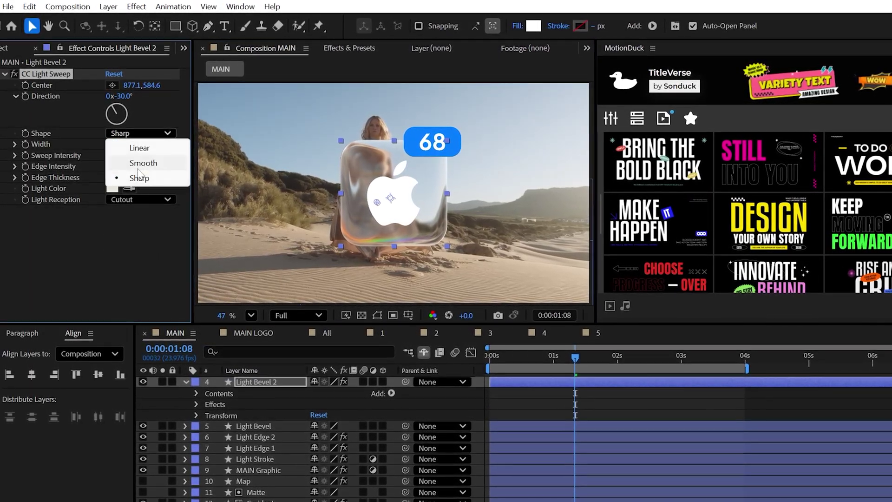
{"action": "left_click", "coordinate": [139, 164]}
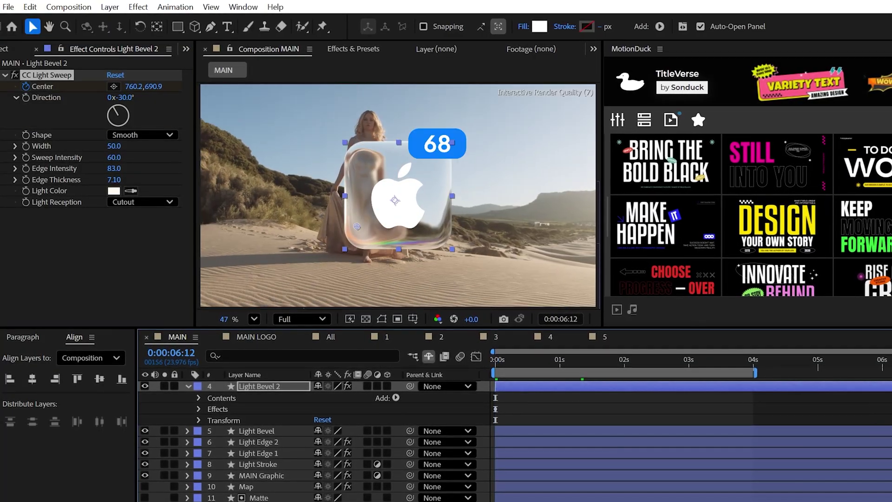
{"action": "left_click_drag", "start_coordinate": [380, 203], "coordinate": [358, 230]}
{"action": "key", "text": "space"}
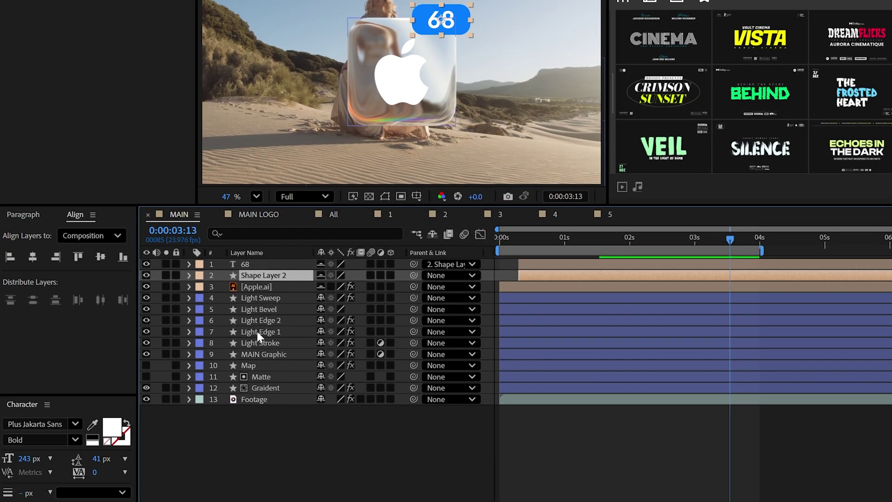
Parent Shape Layer 2, the Apple.ai logo, all Light layers, Map and Matte to the MAIN Graphic layer.
{"action": "left_click", "coordinate": [254, 345], "text": "shift"}
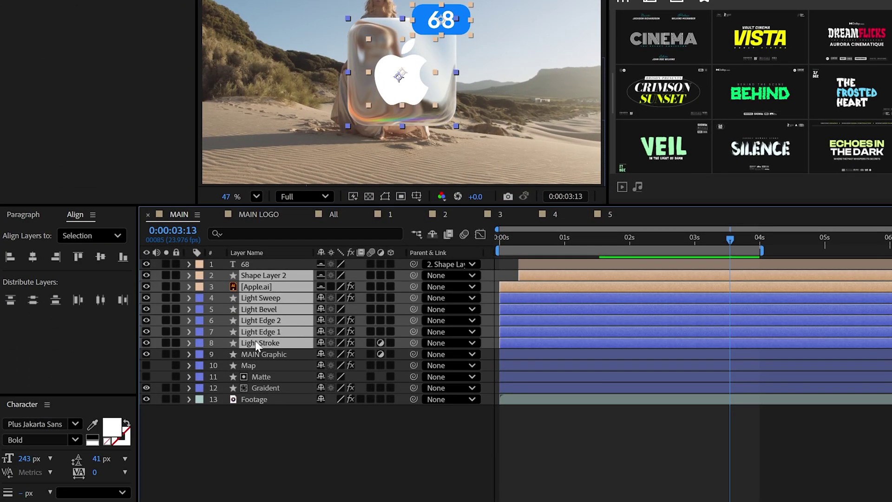
{"action": "left_click", "coordinate": [255, 367], "text": "ctrl"}
{"action": "left_click", "coordinate": [266, 375], "text": "ctrl"}
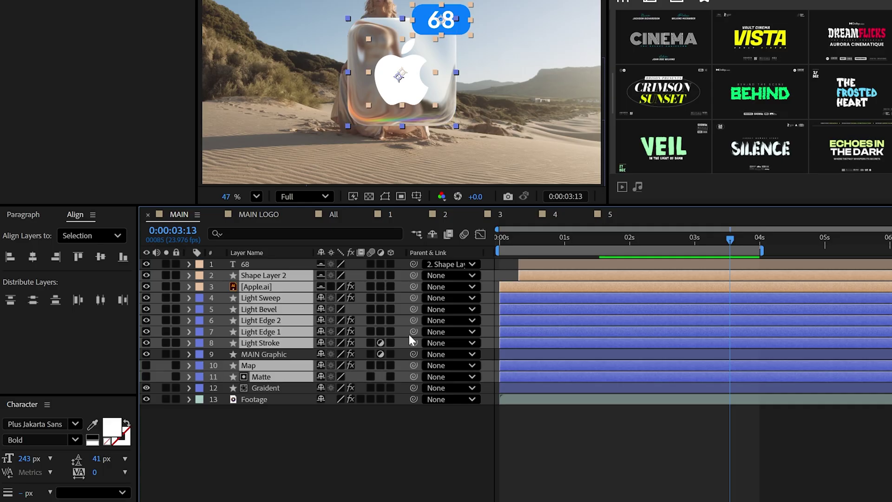
{"action": "left_click_drag", "start_coordinate": [409, 332], "coordinate": [263, 352]}
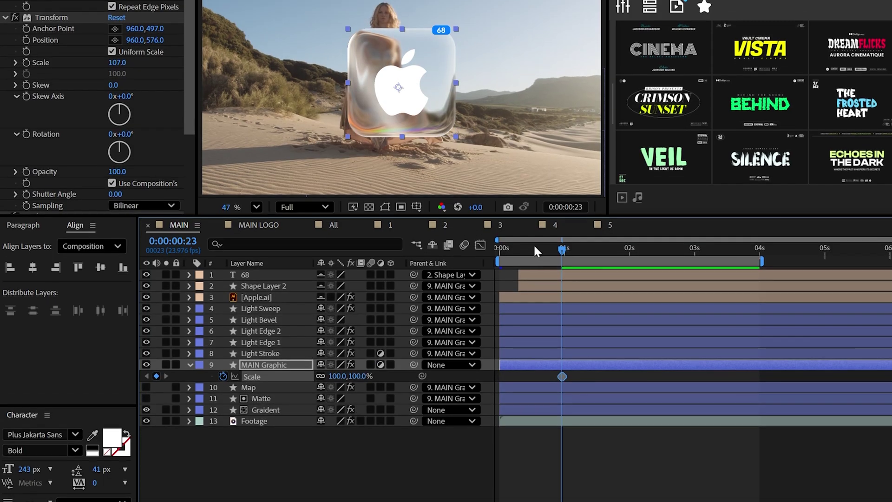
Animate the MAIN Graphic layer's scale from 0% at the start of the composition and preview it.
{"action": "left_click_drag", "start_coordinate": [533, 248], "coordinate": [497, 249]}
{"action": "left_click_drag", "start_coordinate": [338, 377], "coordinate": [303, 376]}
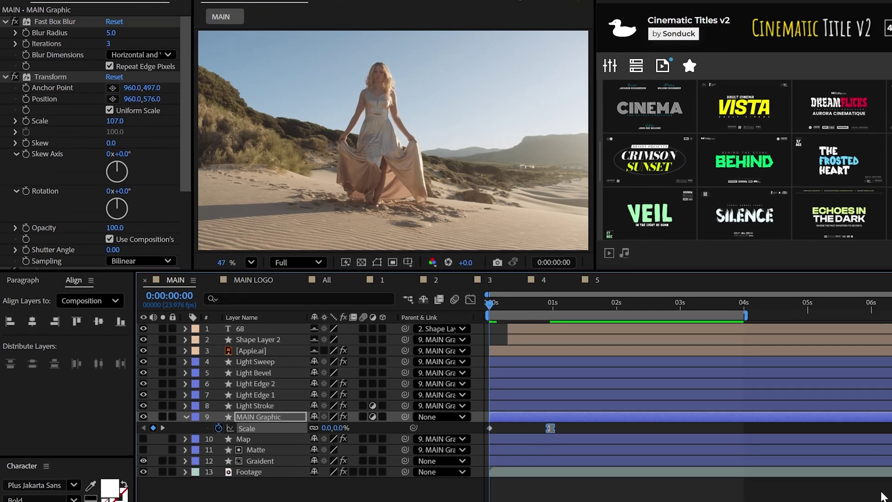
{"action": "key", "text": "space"}
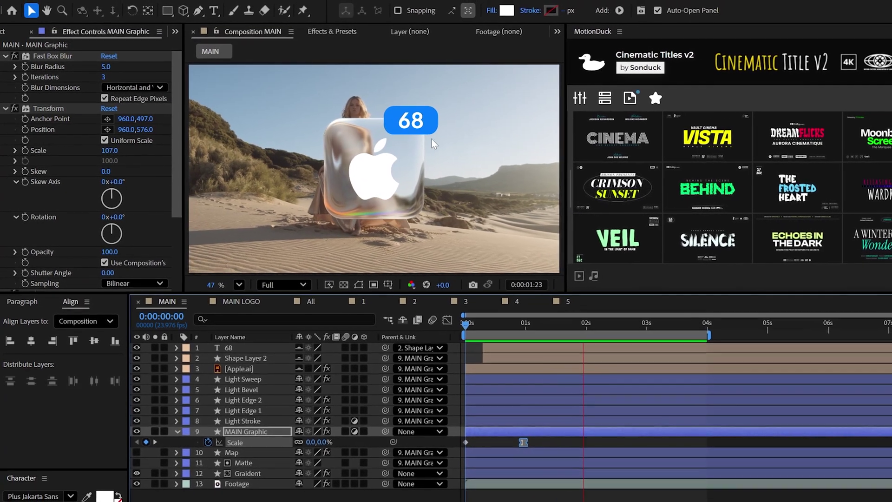
Create a white solid in the MAIN LOGO composition and move it beneath the Gradient layer.
{"action": "right_click", "coordinate": [200, 347]}
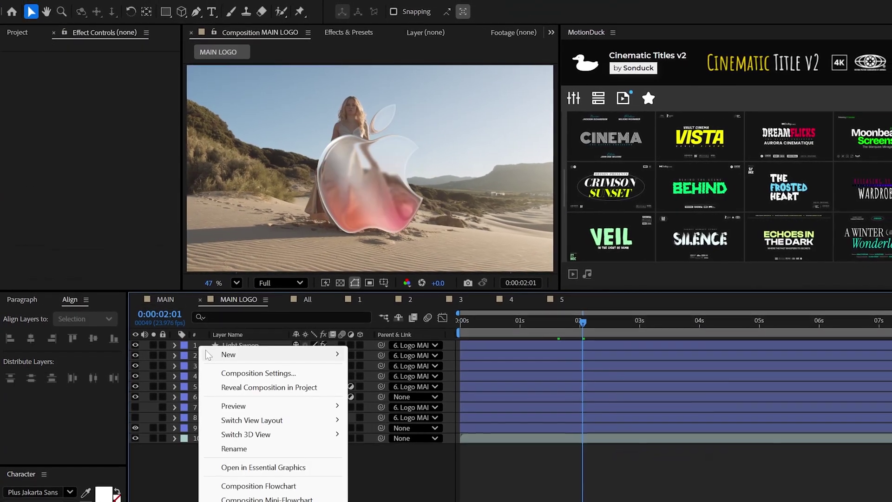
{"action": "mouse_move", "coordinate": [279, 354]}
{"action": "left_click", "coordinate": [376, 386]}
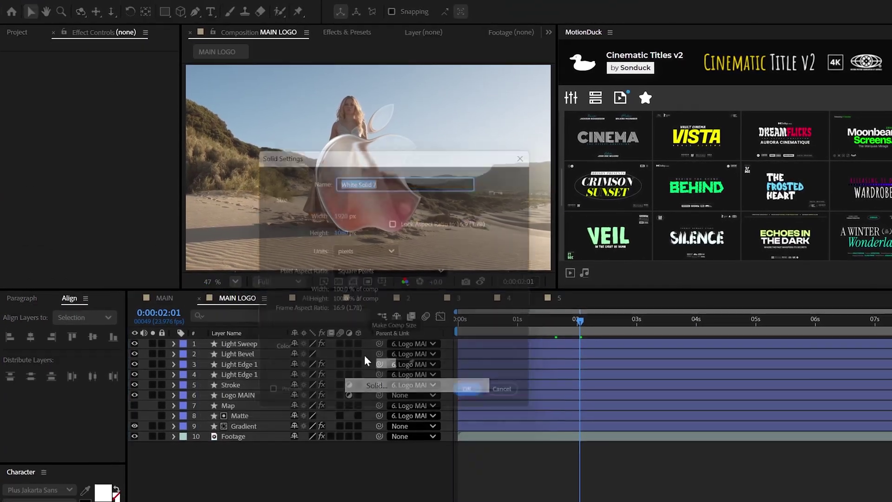
{"action": "left_click", "coordinate": [469, 398]}
{"action": "left_click_drag", "start_coordinate": [265, 347], "coordinate": [245, 444]}
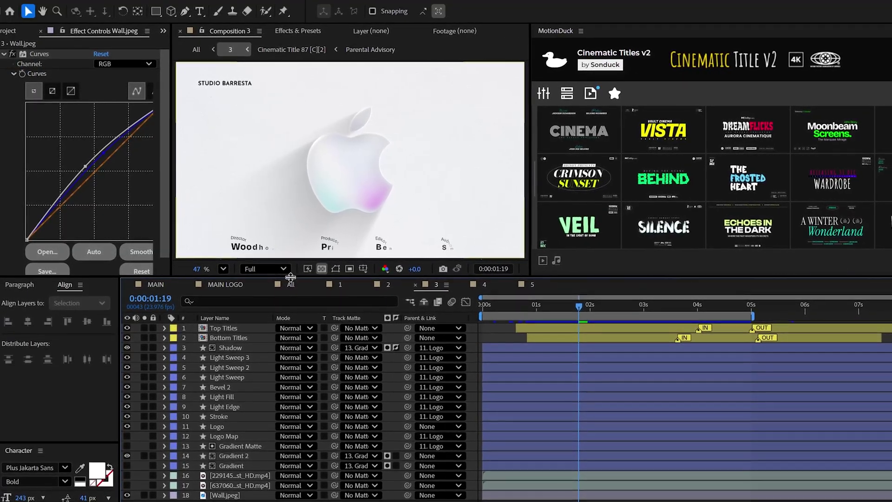
Duplicate the Light Sweep layer in the MAIN LOGO composition and remove the CC Light Sweep effect from the copy.
{"action": "left_click", "coordinate": [226, 286]}
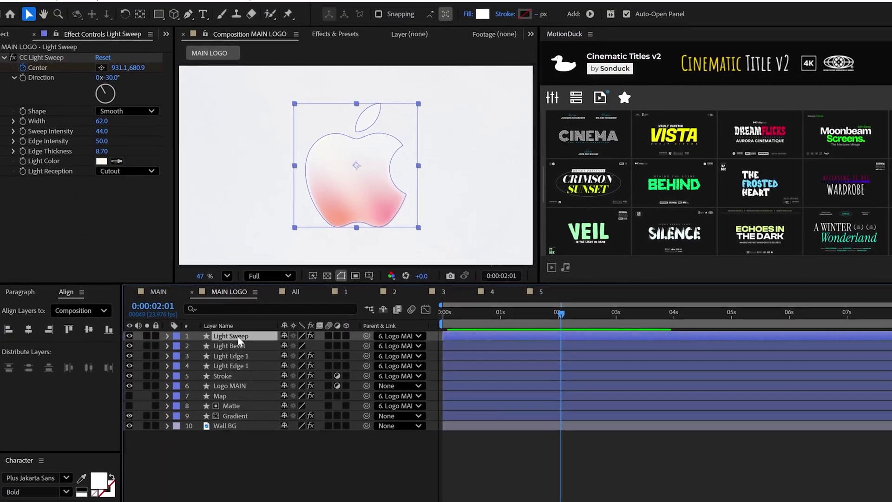
{"action": "key", "text": "ctrl+d"}
{"action": "left_click", "coordinate": [52, 58]}
{"action": "key", "text": "Delete"}
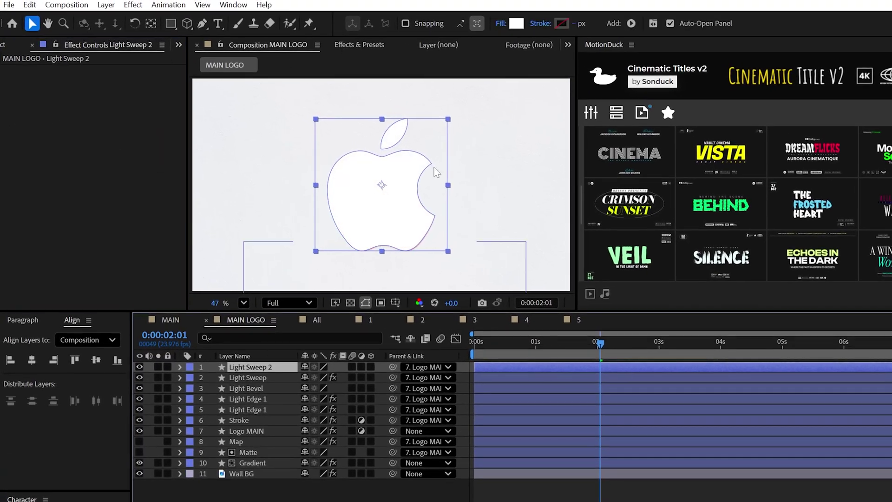
Change the fill color of the Light Sweep 2 shape to black.
{"action": "left_click", "coordinate": [515, 25]}
{"action": "left_click_drag", "start_coordinate": [149, 373], "coordinate": [122, 501]}
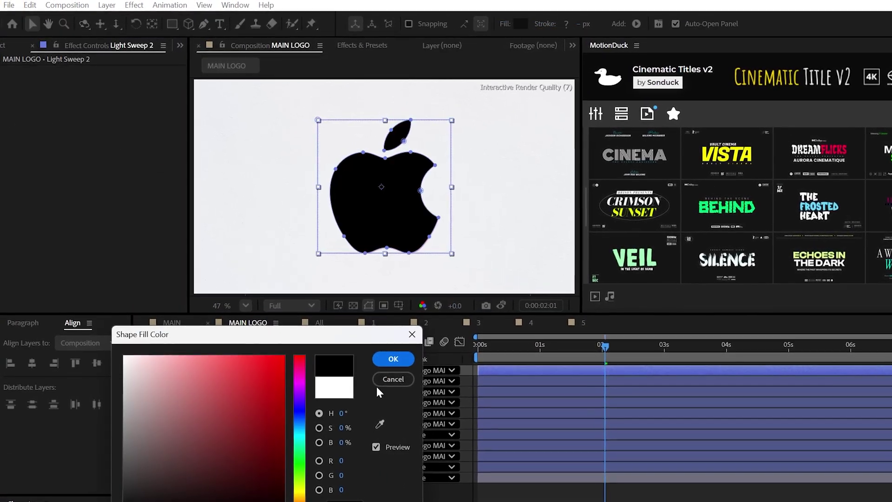
{"action": "left_click", "coordinate": [390, 361]}
Find the CC Radial Fast Blur effect and apply it to the Light Sweep 2 layer.
{"action": "left_click", "coordinate": [363, 45]}
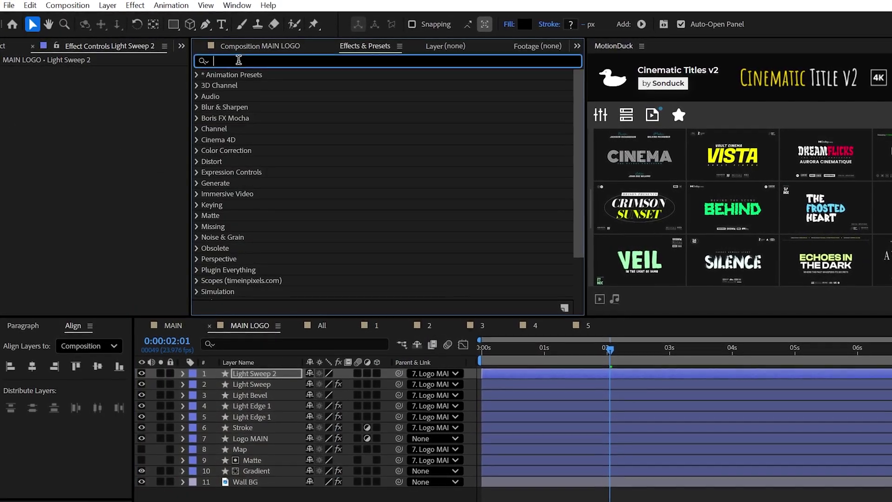
{"action": "left_click", "coordinate": [233, 60]}
{"action": "type", "text": "cC Radial"}
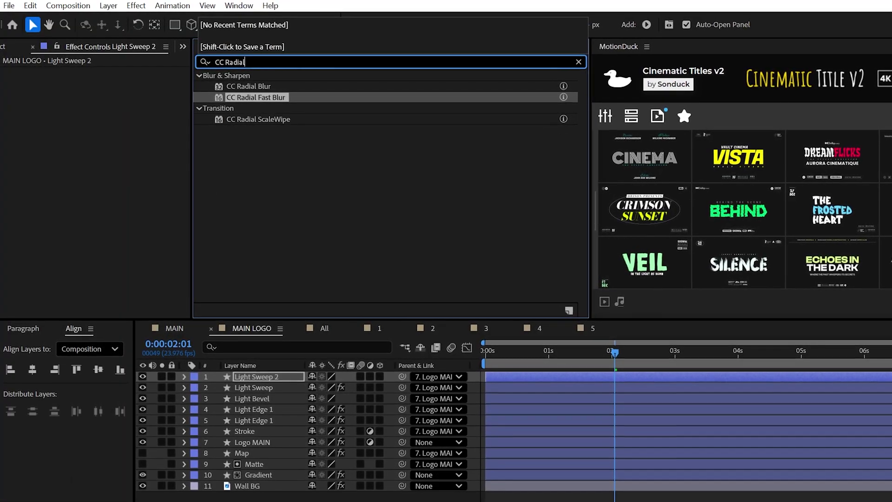
{"action": "left_click_drag", "start_coordinate": [250, 98], "coordinate": [218, 379]}
Set the radial fast blur's amount to 95 and move its center to about 1416, 23, above the logo's upper right.
{"action": "left_click", "coordinate": [116, 95]}
{"action": "type", "text": "95"}
{"action": "key", "text": "Return"}
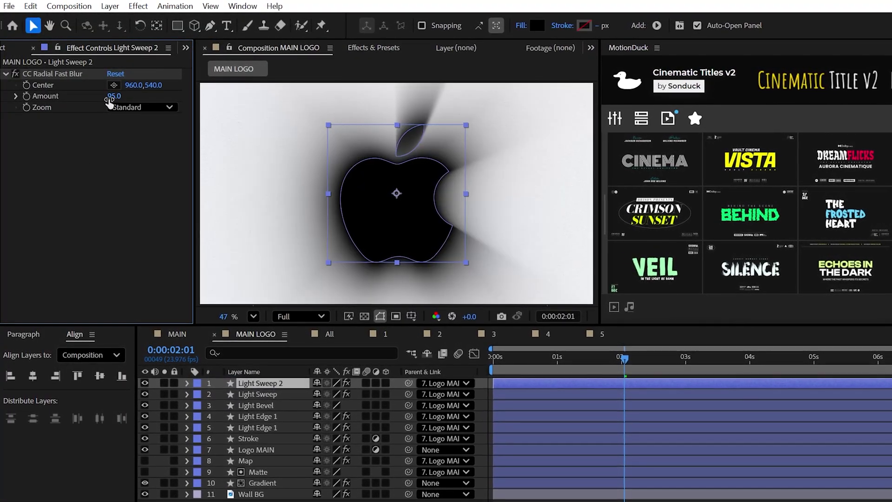
{"action": "left_click", "coordinate": [114, 85]}
{"action": "left_click_drag", "start_coordinate": [405, 112], "coordinate": [495, 85]}
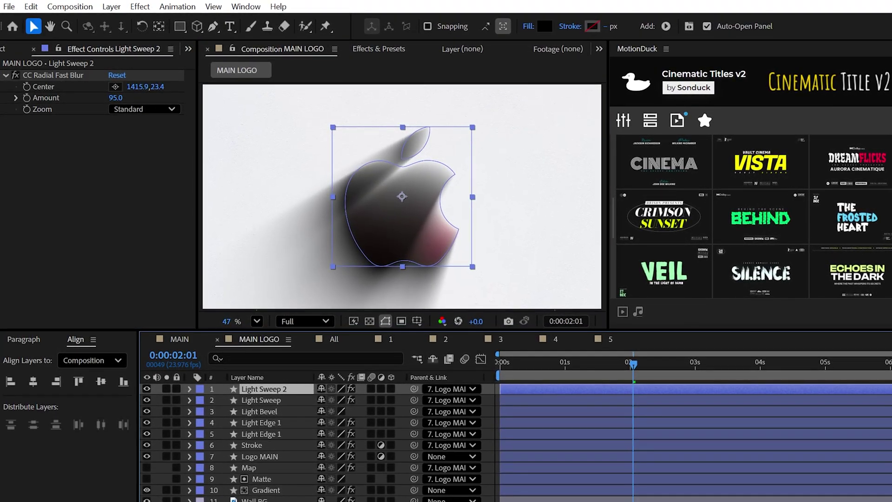
Use the inverted Matte layer as the track matte of Light Sweep 2 and lower that layer's opacity to soften the shadow.
{"action": "key", "text": "F4"}
{"action": "left_click", "coordinate": [413, 389]}
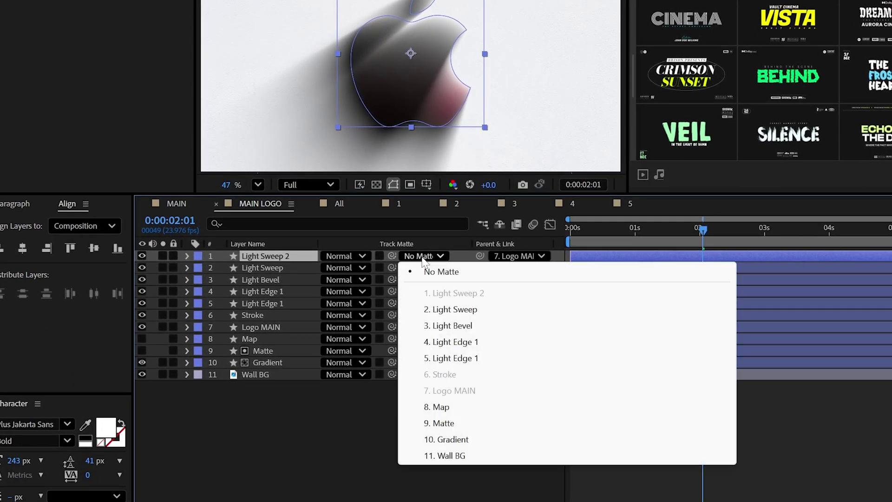
{"action": "left_click", "coordinate": [436, 423]}
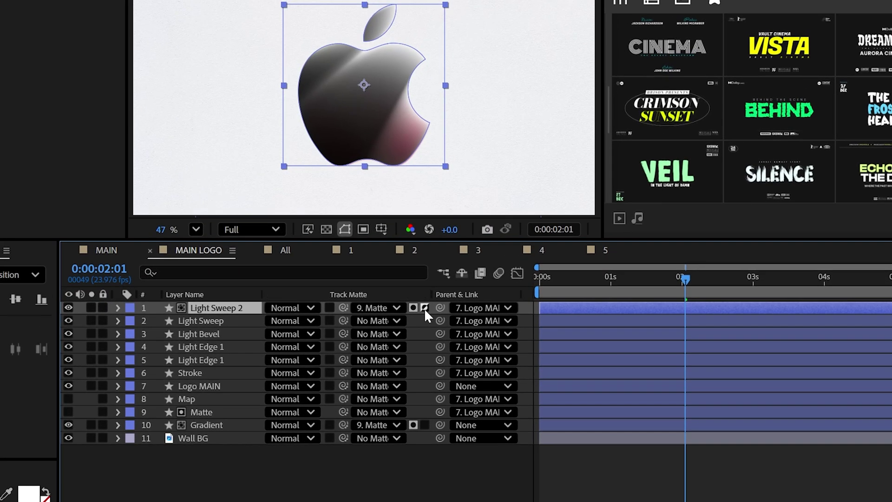
{"action": "left_click", "coordinate": [424, 308]}
{"action": "key", "text": "t"}
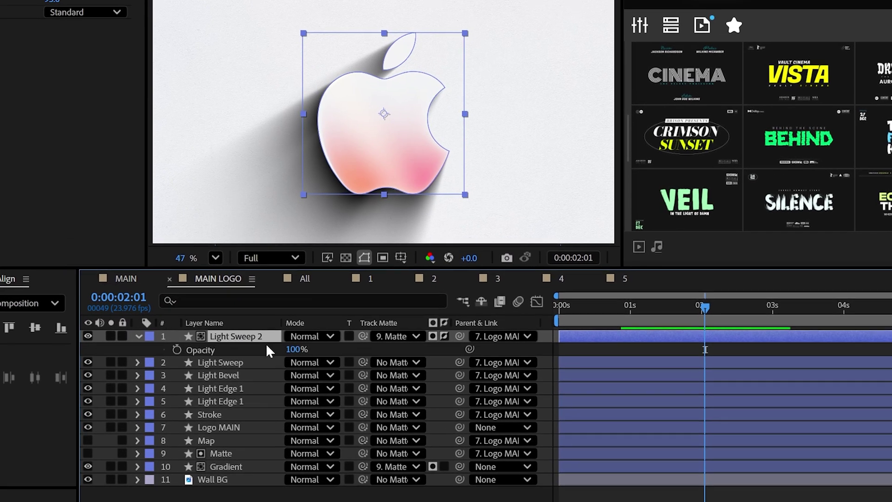
{"action": "left_click_drag", "start_coordinate": [310, 371], "coordinate": [277, 370]}
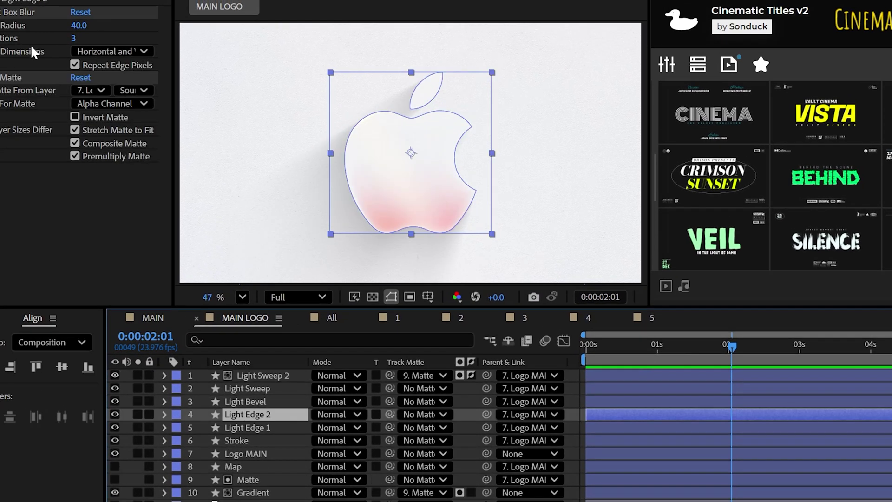
Change the stroke color of the Light Edge 2 layer to black (000000).
{"action": "left_click", "coordinate": [14, 13]}
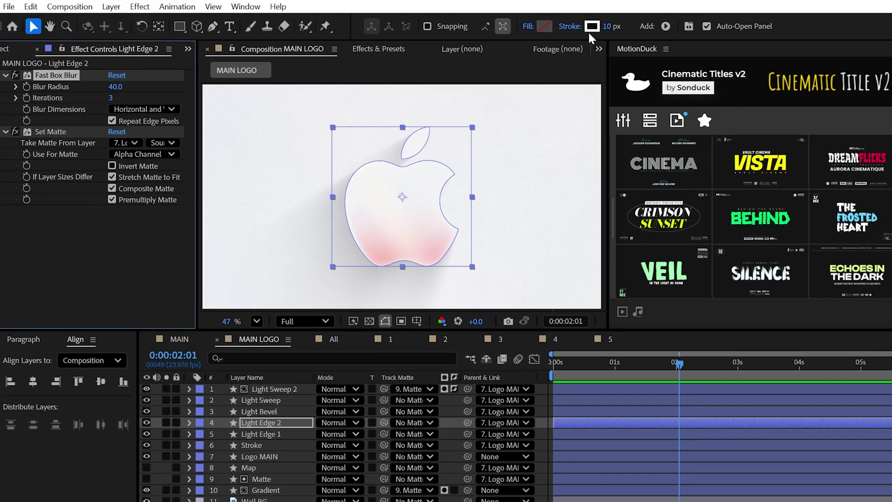
{"action": "left_click", "coordinate": [622, 13]}
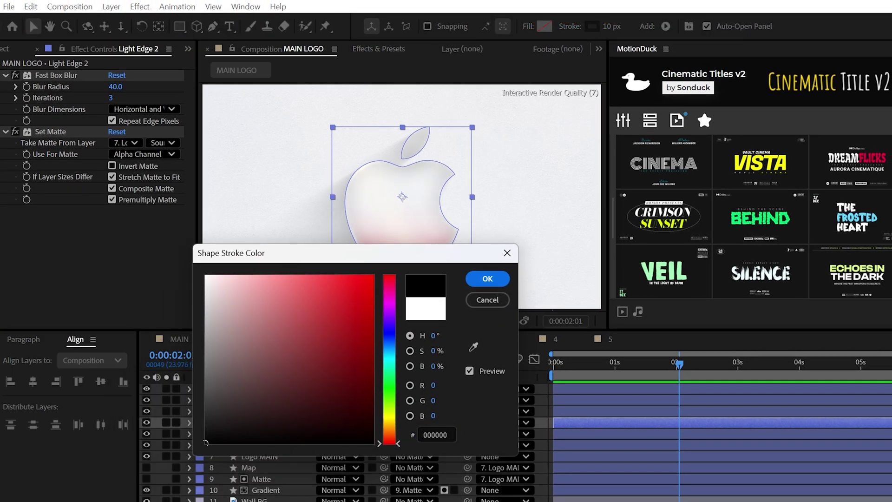
{"action": "left_click", "coordinate": [504, 279]}
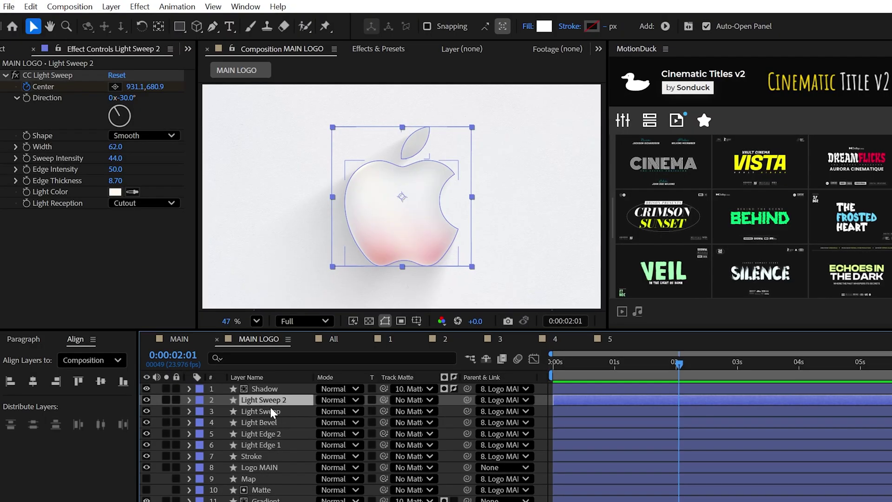
Remove the center keyframes from Light Sweep 2's CC Light Sweep, place its center on the apple's left edge and adjust its direction.
{"action": "left_click", "coordinate": [33, 88]}
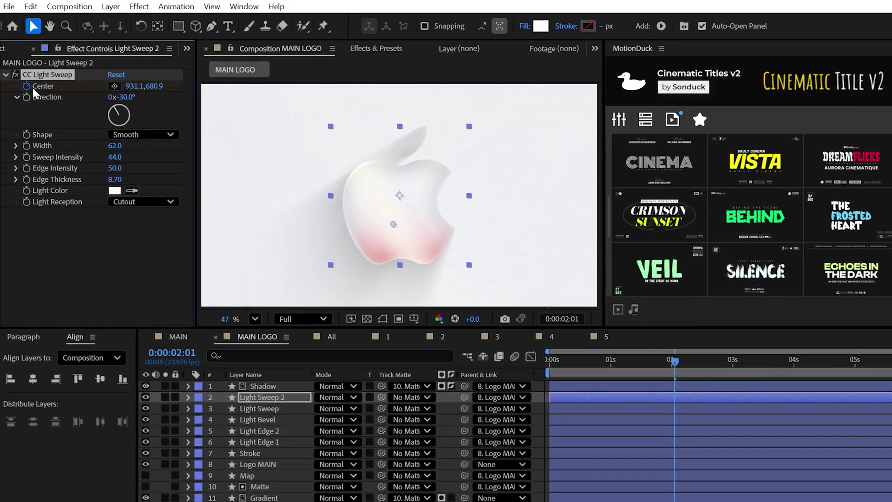
{"action": "left_click", "coordinate": [114, 86]}
{"action": "left_click", "coordinate": [346, 225]}
{"action": "left_click_drag", "start_coordinate": [119, 96], "coordinate": [136, 95]}
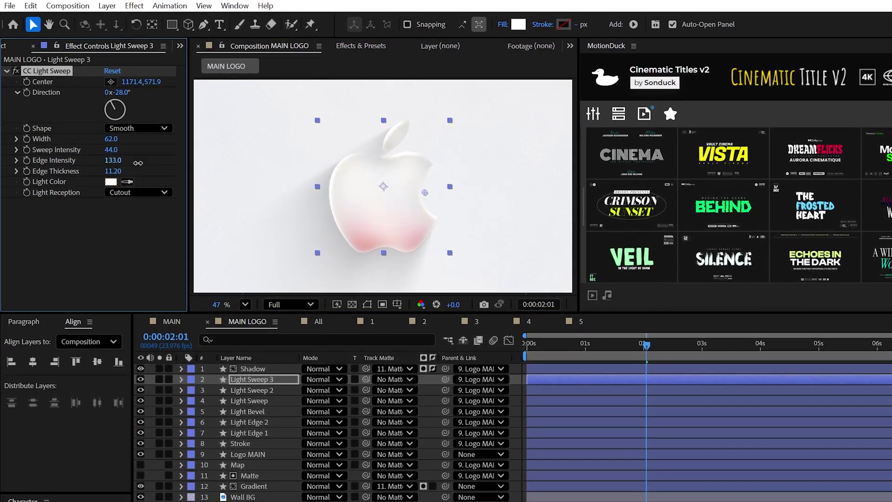
Find the Tint effect and apply it to the Logo MAIN layer.
{"action": "left_click", "coordinate": [245, 453]}
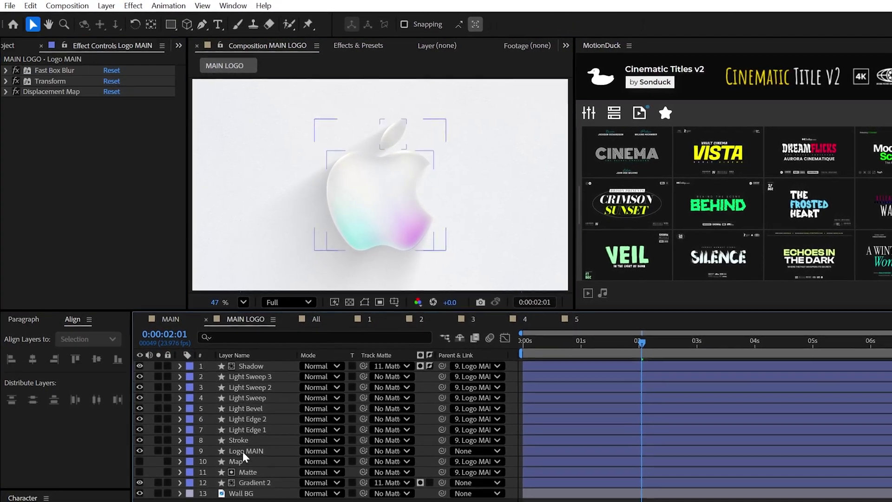
{"action": "left_click", "coordinate": [378, 44]}
{"action": "left_click", "coordinate": [235, 60]}
{"action": "type", "text": "Tint"}
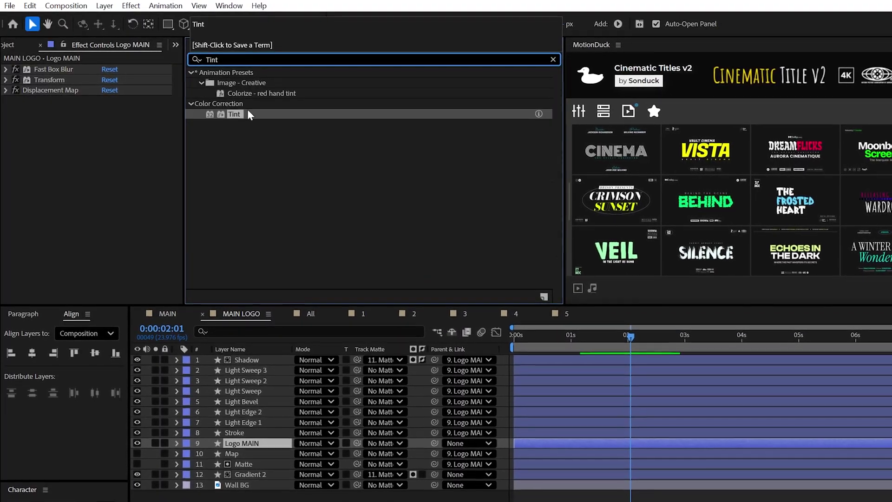
{"action": "left_click_drag", "start_coordinate": [250, 114], "coordinate": [115, 174]}
Set the tint's Map White To color to a bright blue and the Amount to Tint to 10%.
{"action": "left_click", "coordinate": [107, 121]}
{"action": "left_click", "coordinate": [361, 322]}
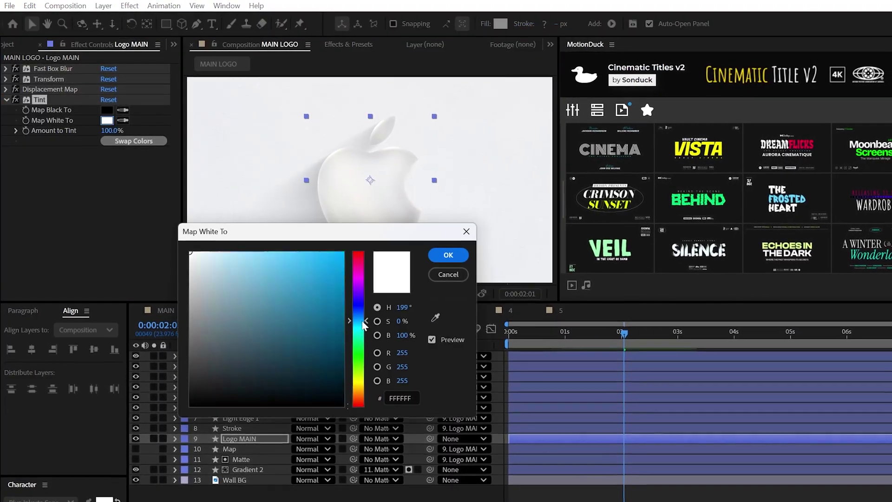
{"action": "left_click", "coordinate": [216, 285]}
{"action": "left_click_drag", "start_coordinate": [268, 319], "coordinate": [305, 290]}
{"action": "left_click", "coordinate": [357, 357]}
{"action": "left_click", "coordinate": [447, 294]}
{"action": "left_click", "coordinate": [113, 131]}
{"action": "type", "text": "10"}
{"action": "key", "text": "Return"}
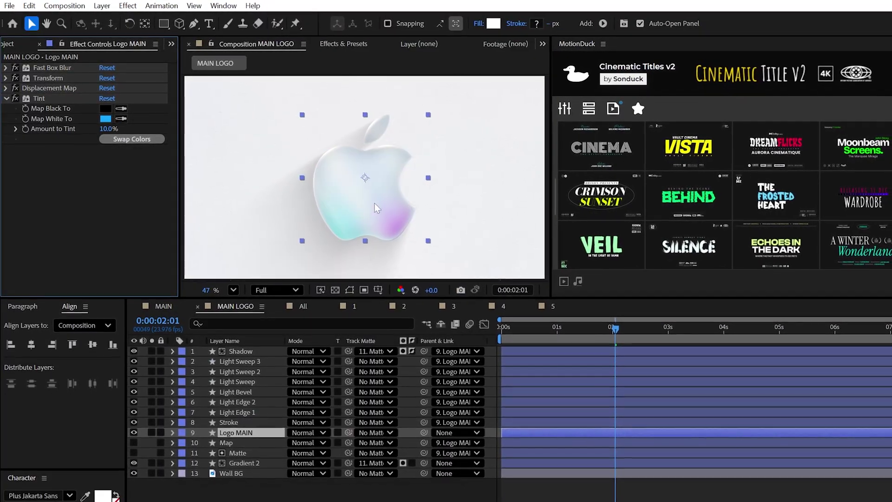